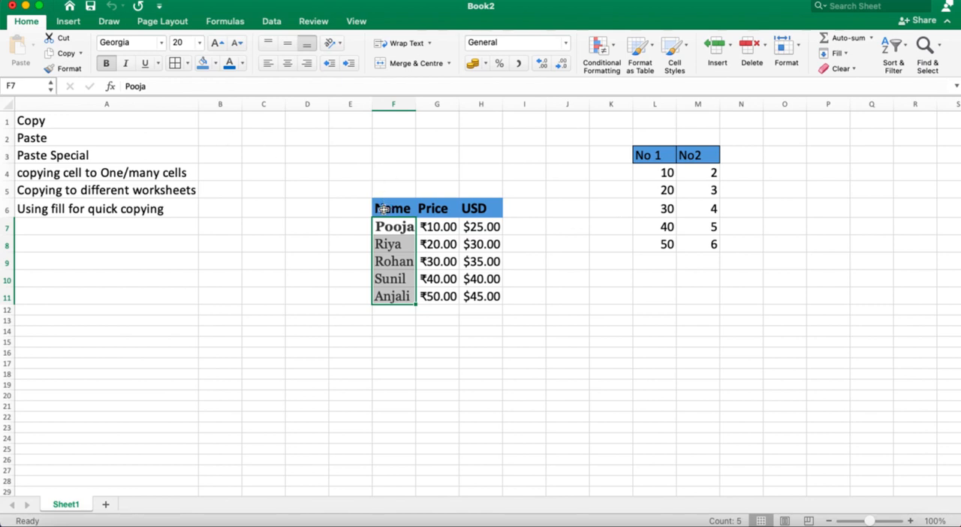
Step: Copy the Name, Price and USD table in F6:H11 and paste it with its formatting starting at H17
drag(384, 208, 481, 296)
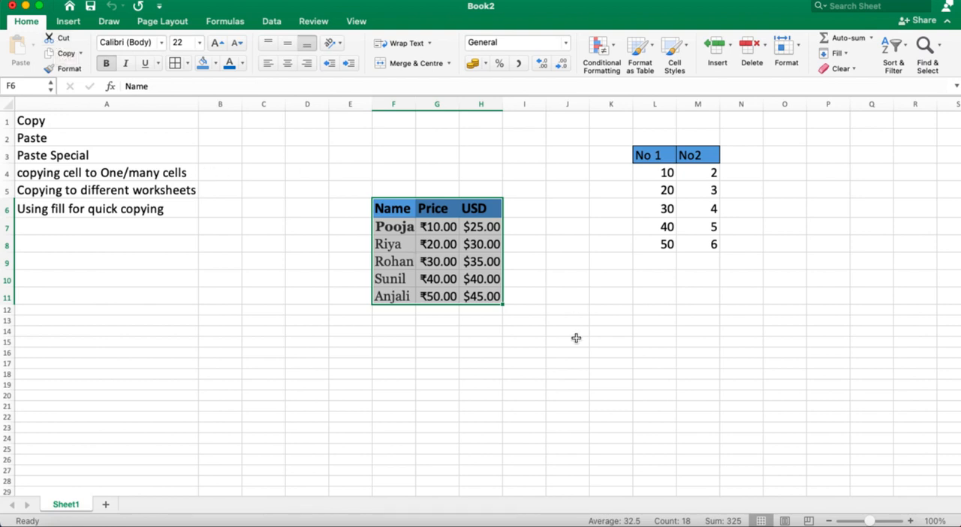
click(67, 54)
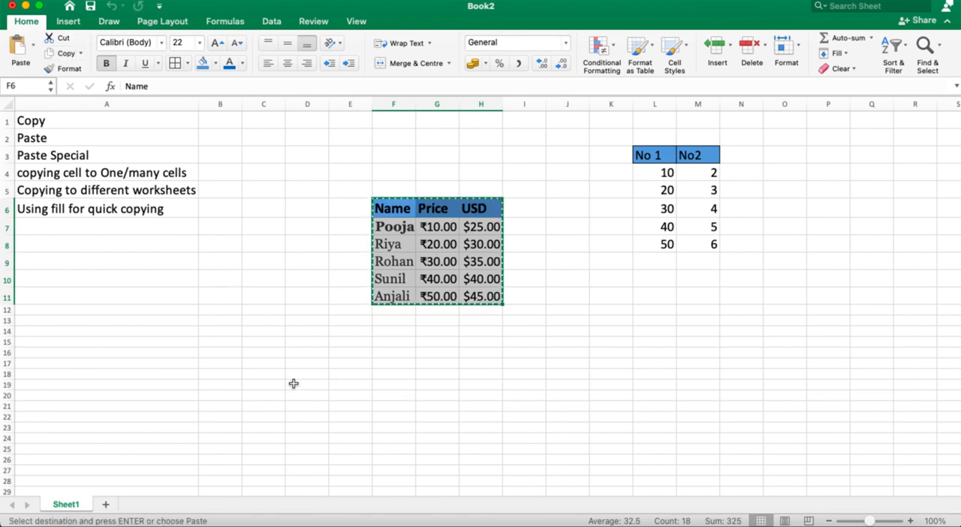
click(482, 366)
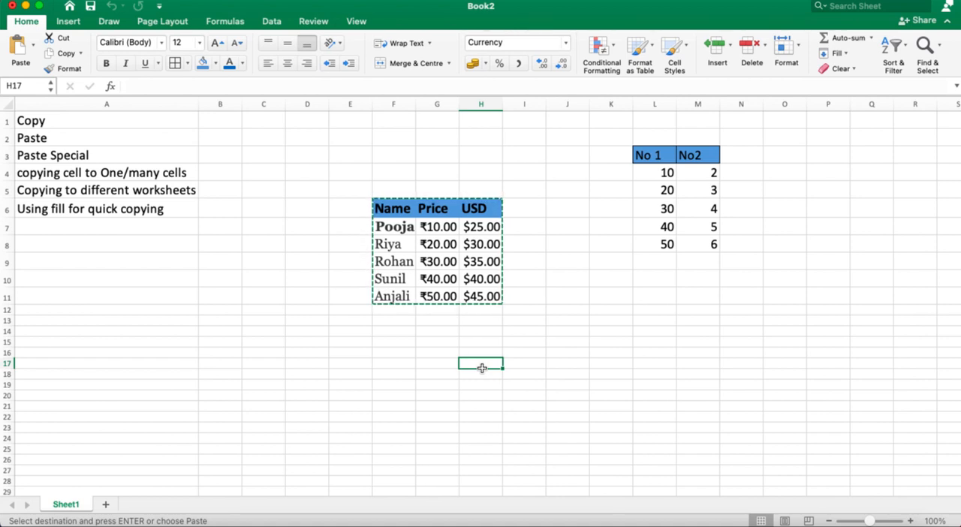
click(14, 63)
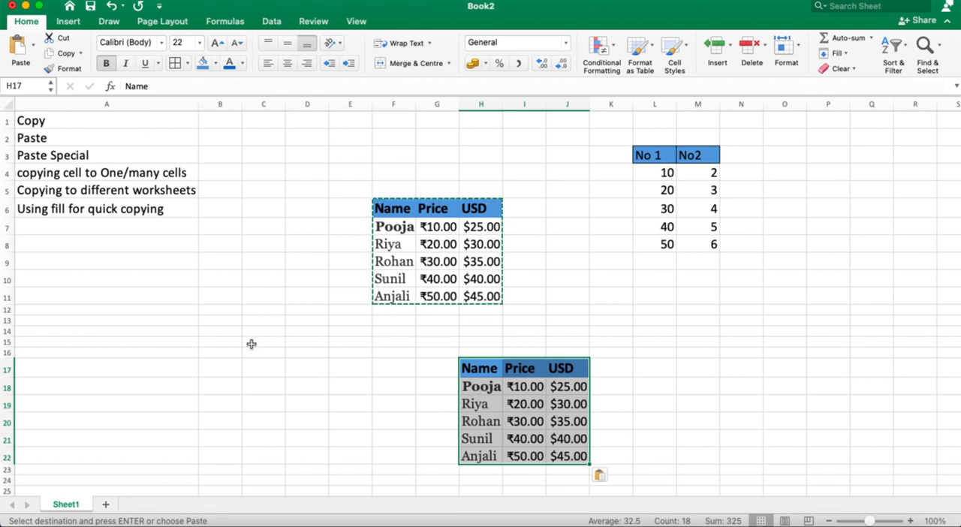
Step: Paste only the values of the copied table starting at C18
click(193, 381)
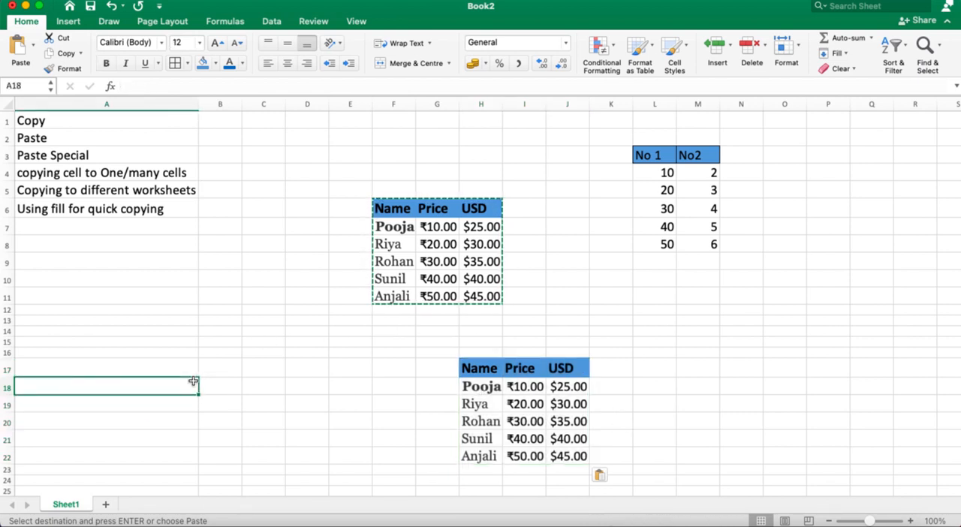
click(243, 384)
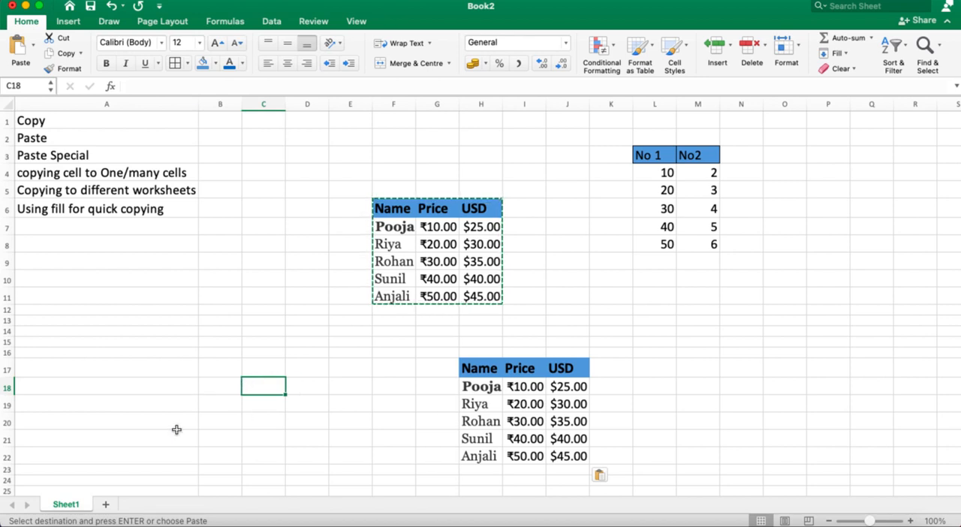
click(35, 47)
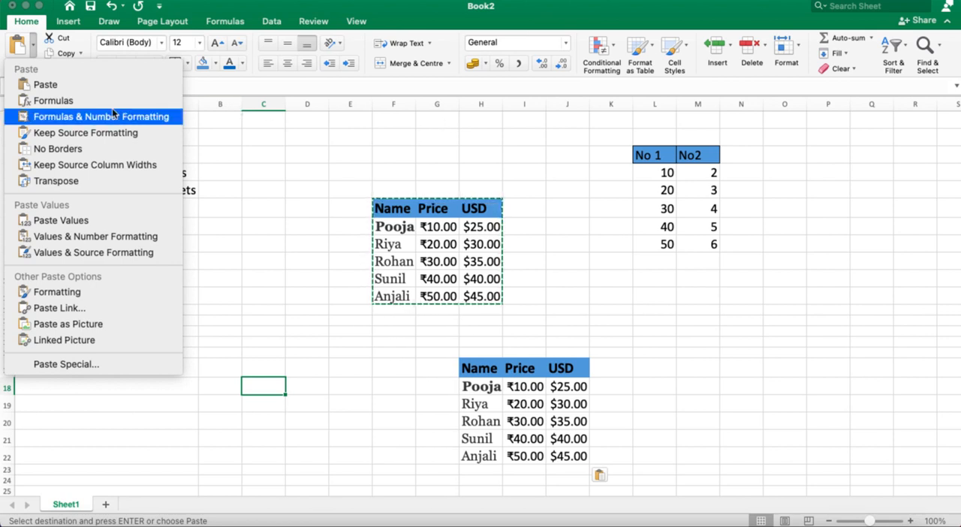
click(92, 220)
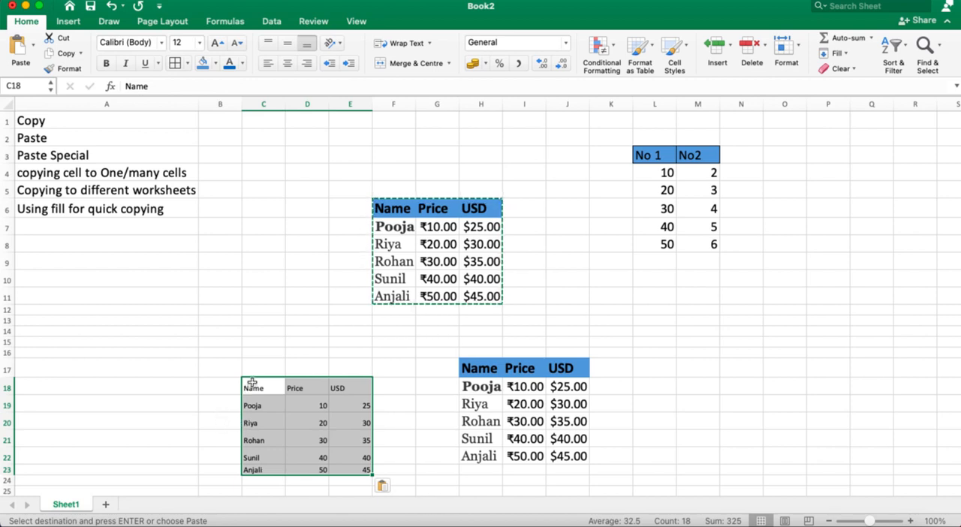
Step: Set the font size of the values-only table in C18:E23 to 18
drag(252, 384, 361, 471)
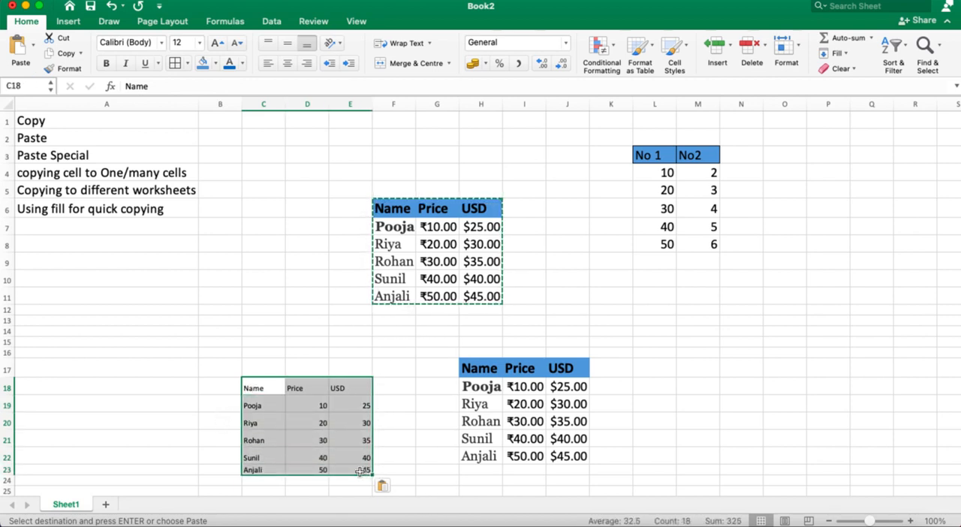
click(199, 43)
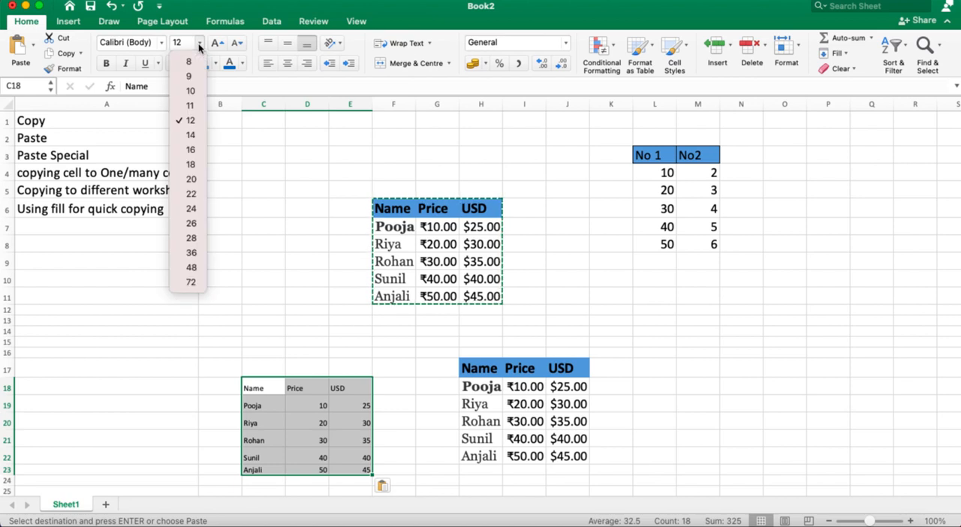
click(192, 164)
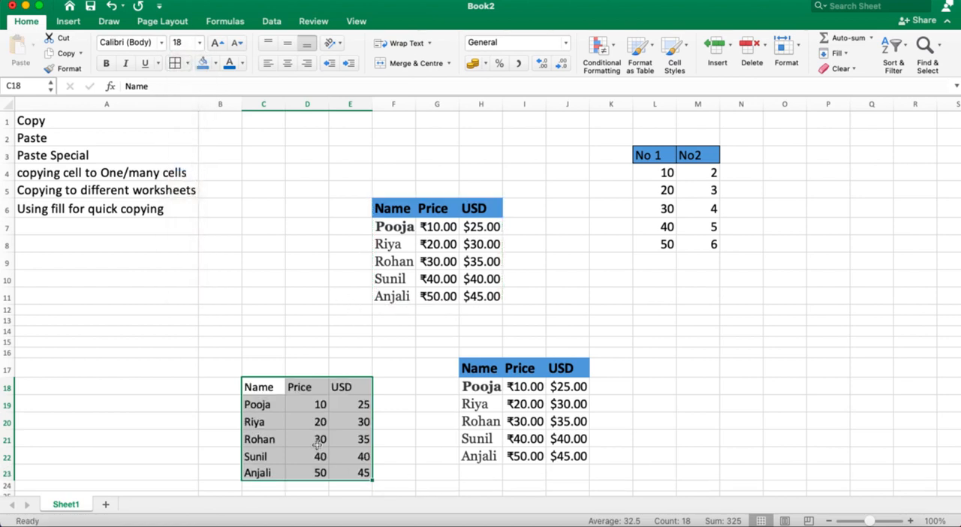
click(302, 312)
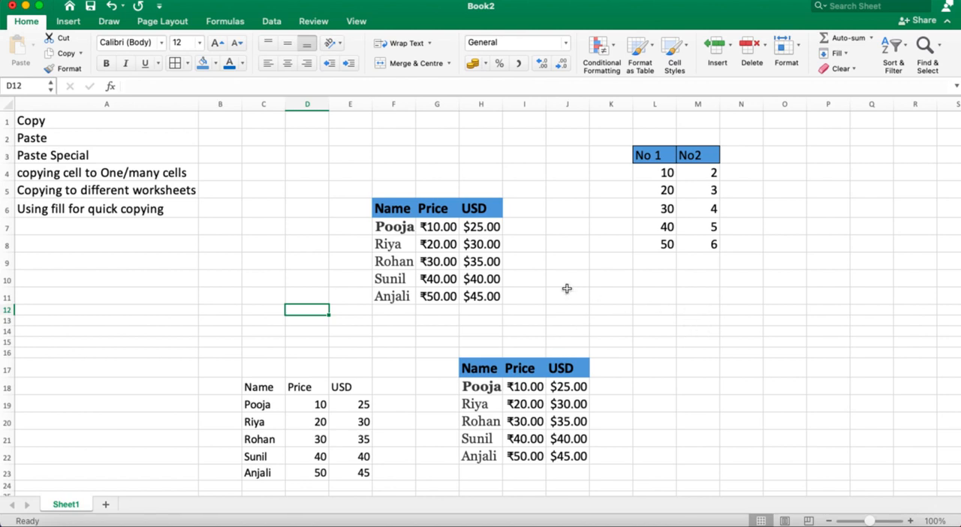
Step: Copy the table in F6:H11, try pasting only its formatting starting at N12, and undo that paste
click(753, 320)
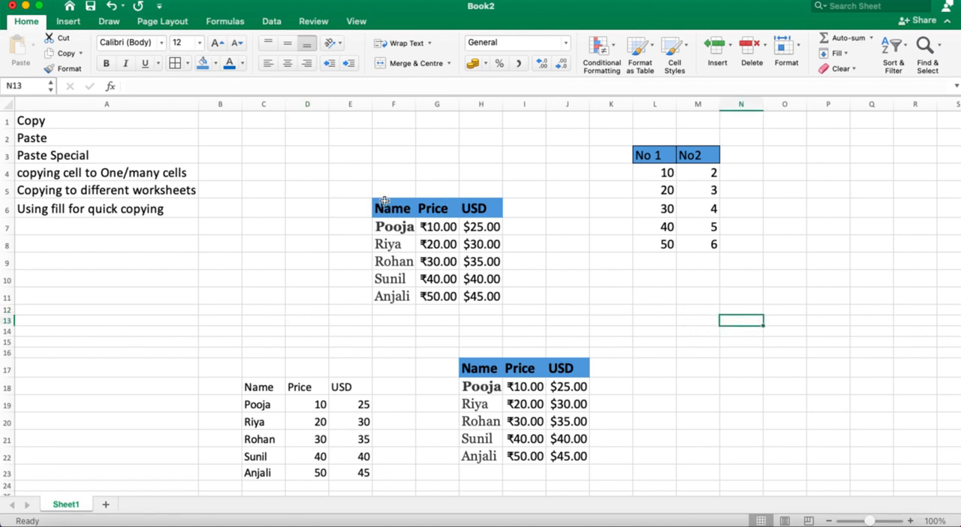
drag(379, 207, 484, 295)
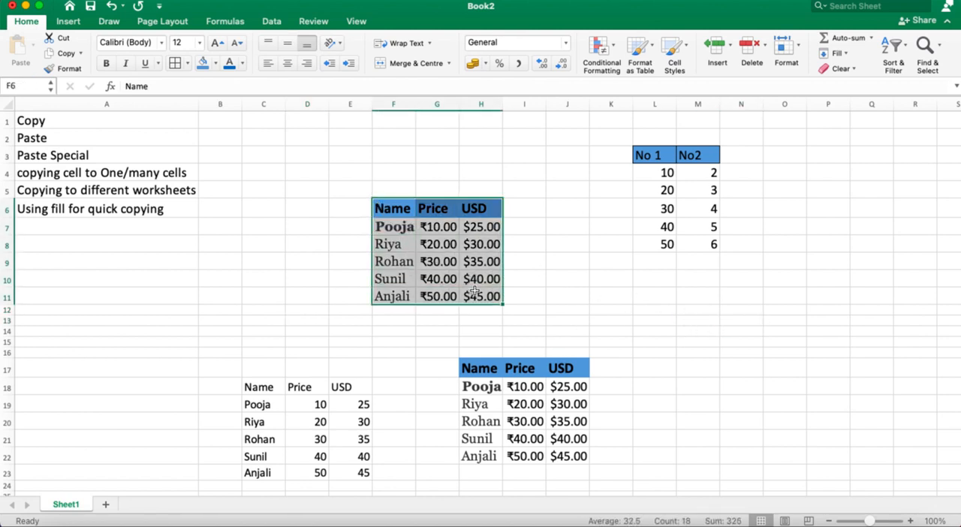
click(59, 54)
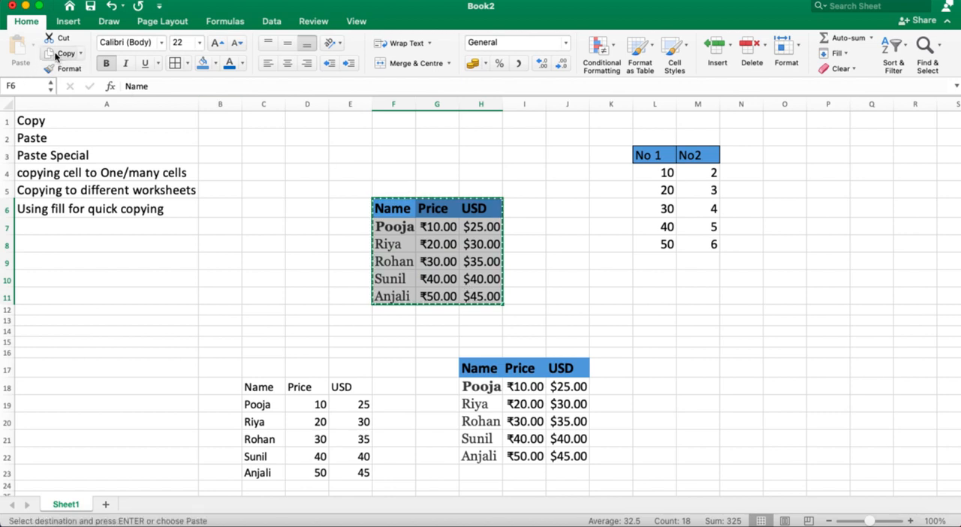
click(747, 310)
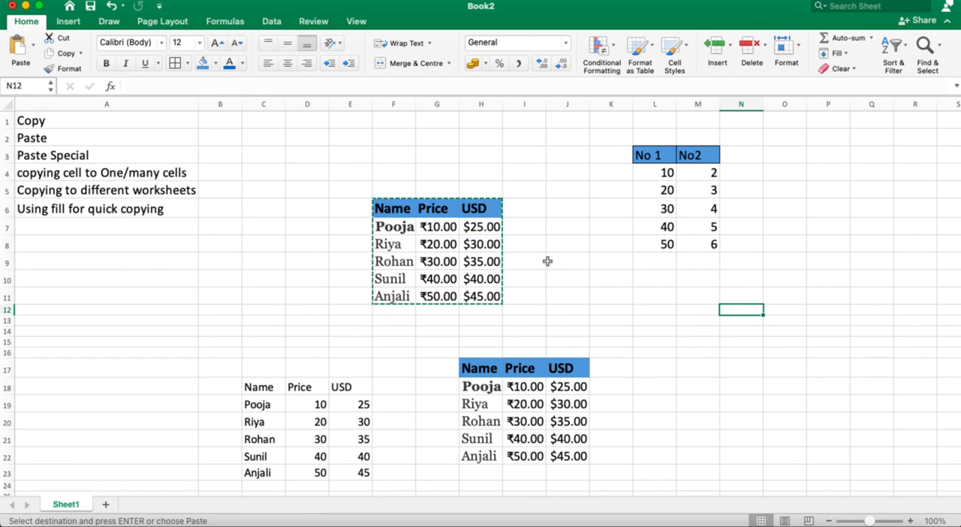
click(32, 48)
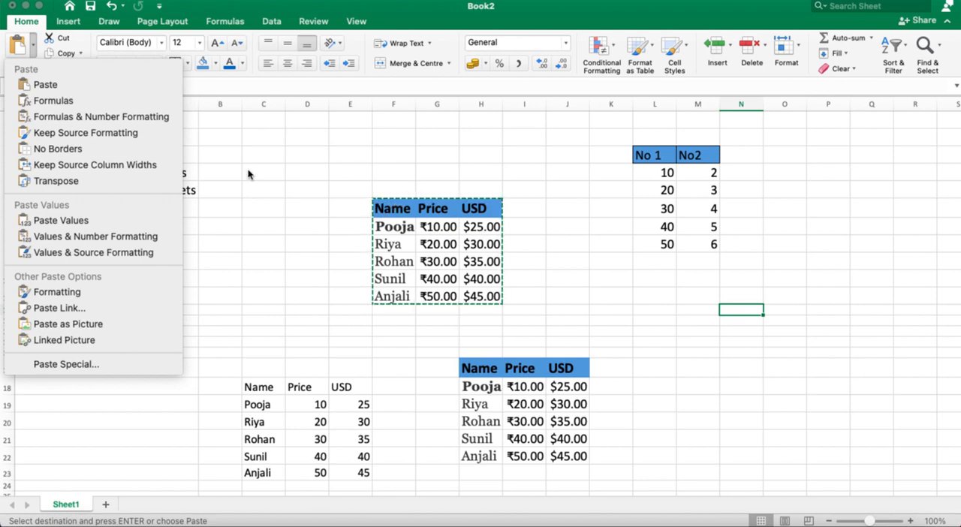
click(51, 292)
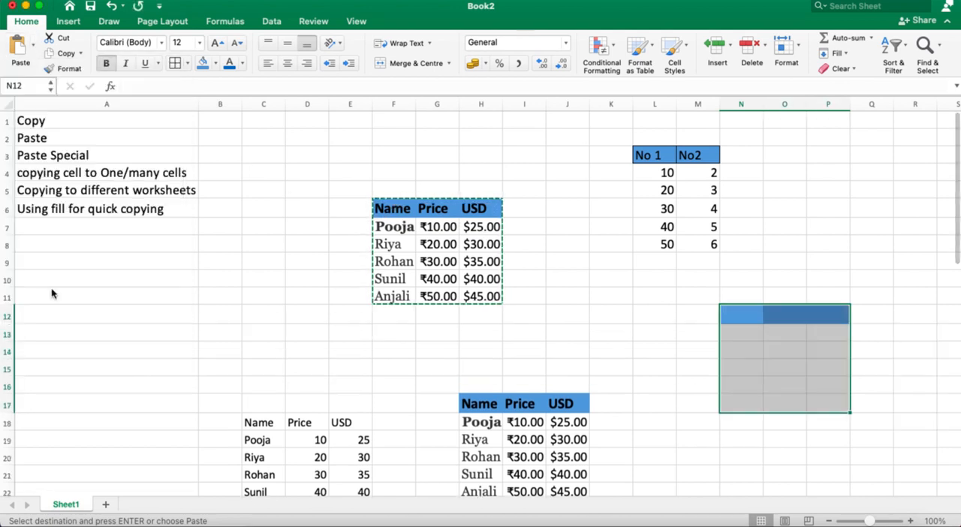
click(776, 258)
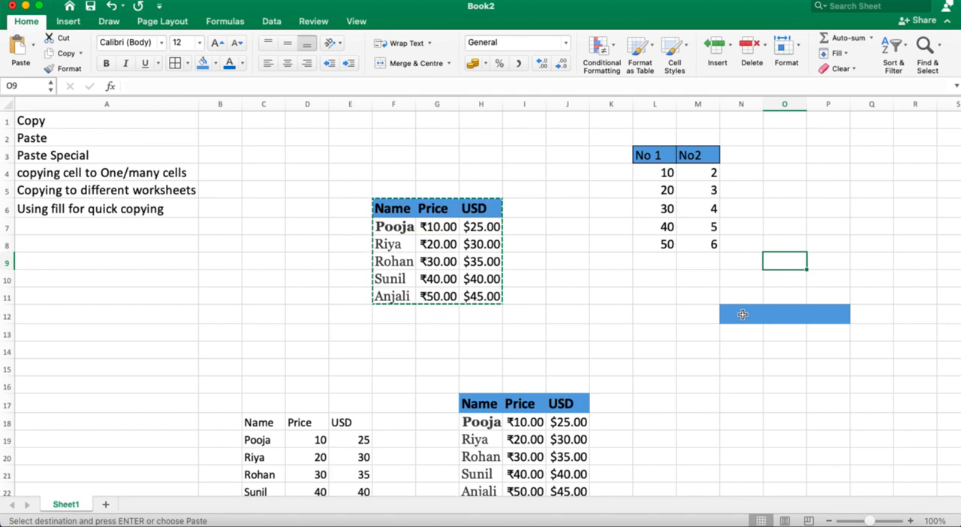
key(super+z)
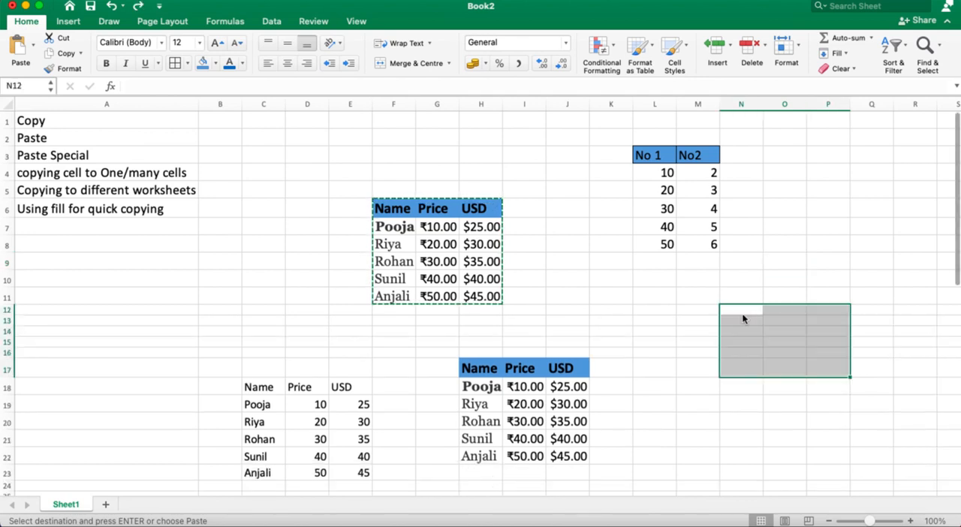
Step: Try the formatting-only paste again on N12:P17, check the header cell O12, and undo the paste
click(33, 46)
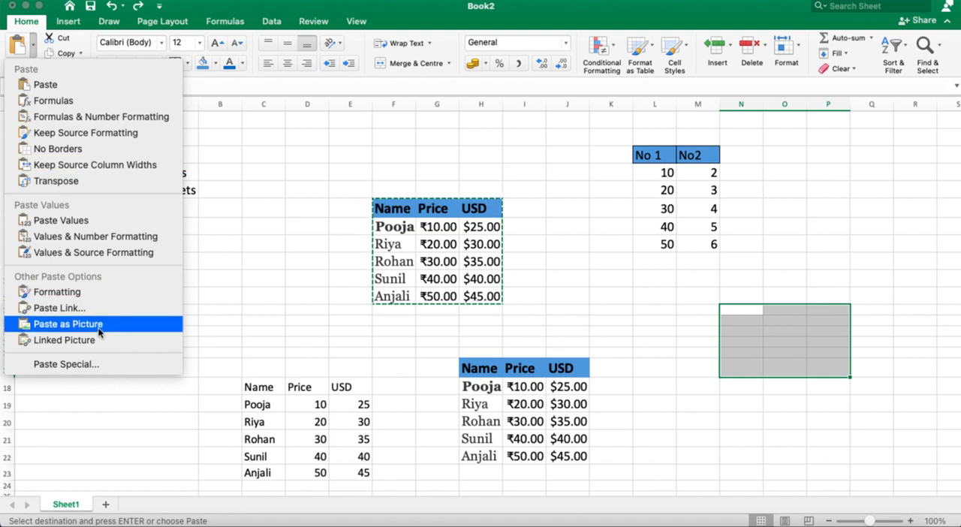
click(90, 300)
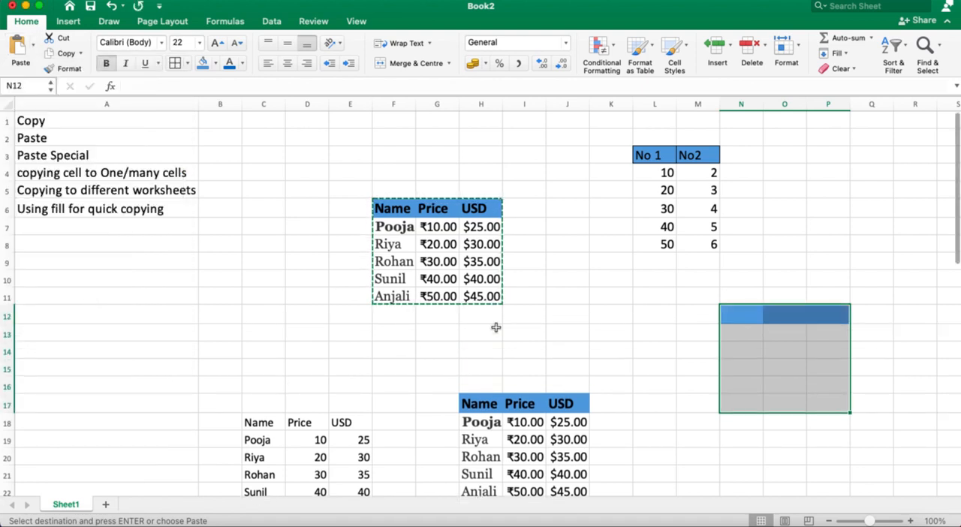
click(801, 227)
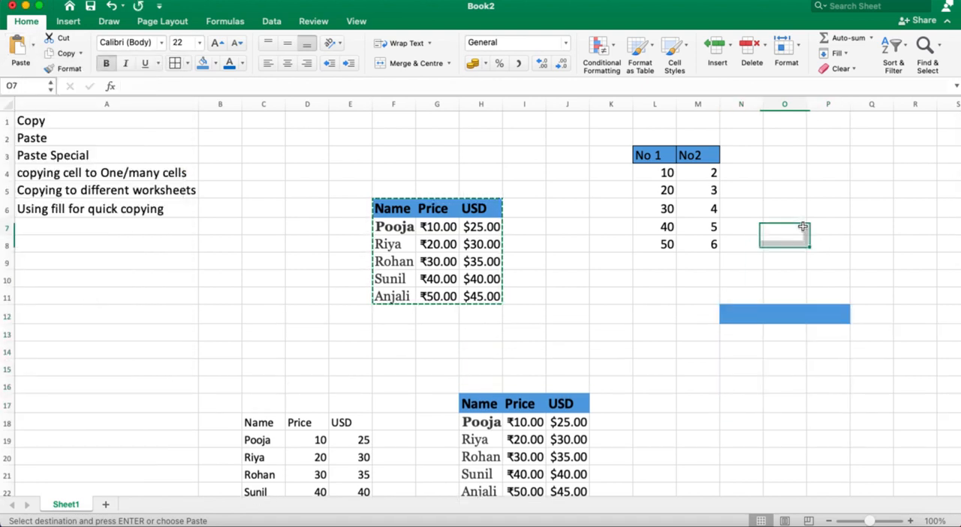
click(770, 312)
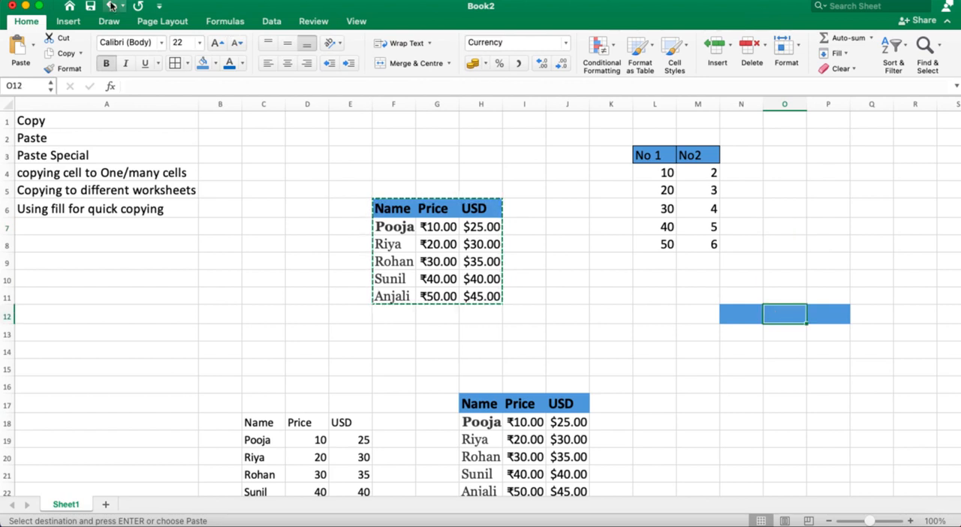
click(111, 6)
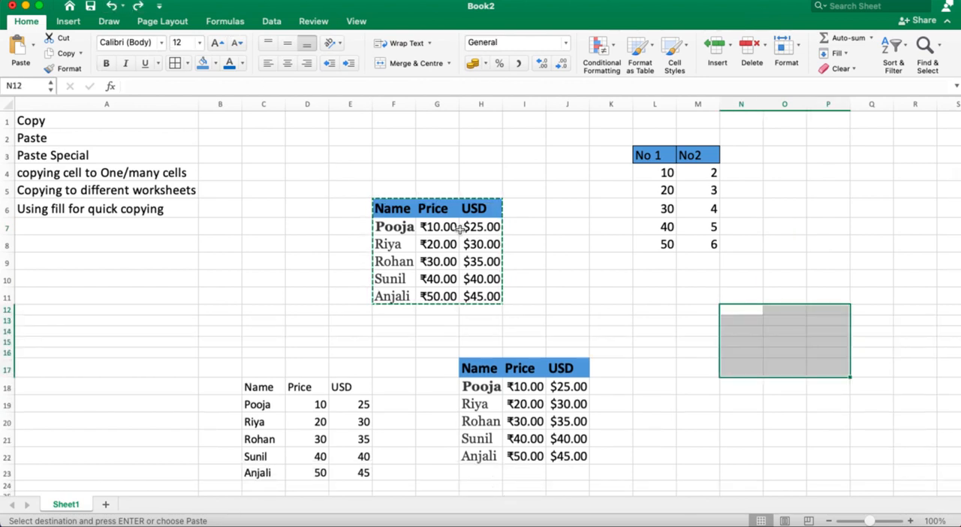
click(570, 256)
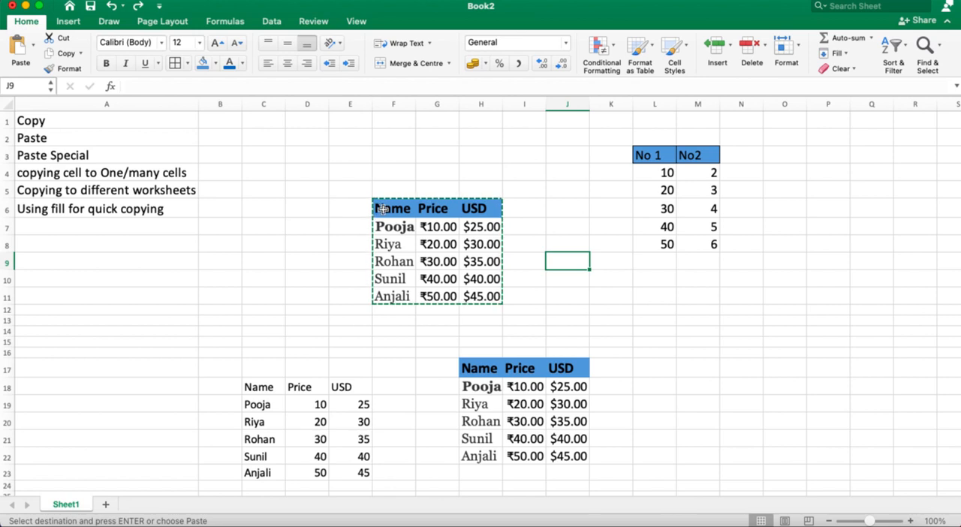
Step: Fill the original table's Name column, F6:F11, with yellow and apply all borders to it
drag(382, 210, 405, 295)
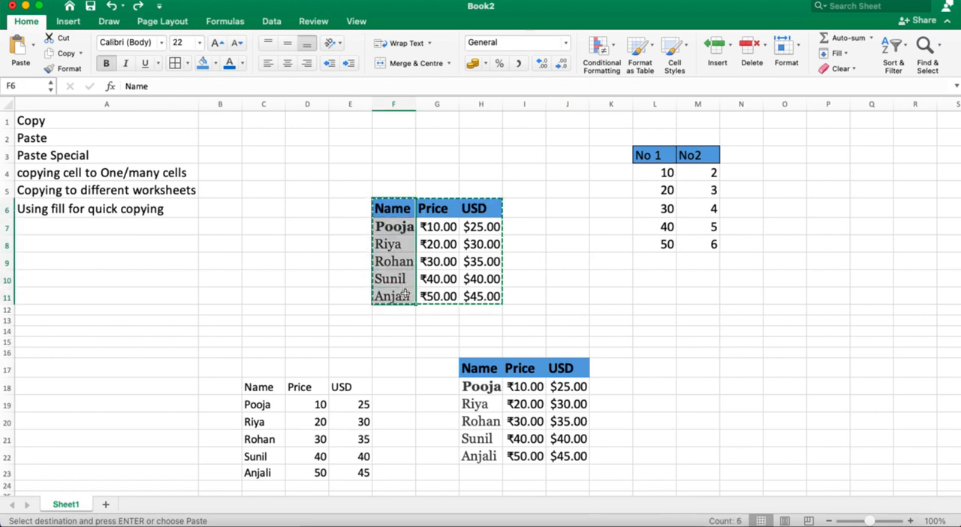
click(216, 64)
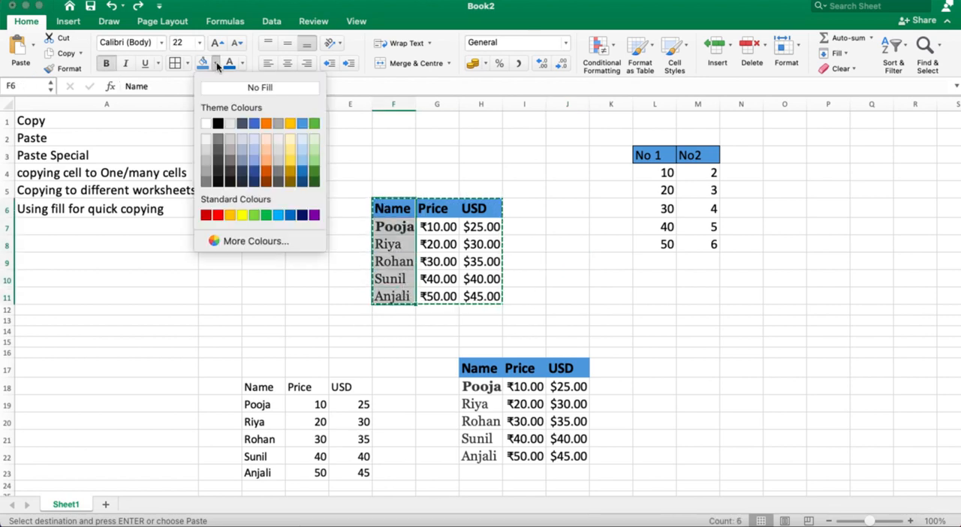
click(240, 215)
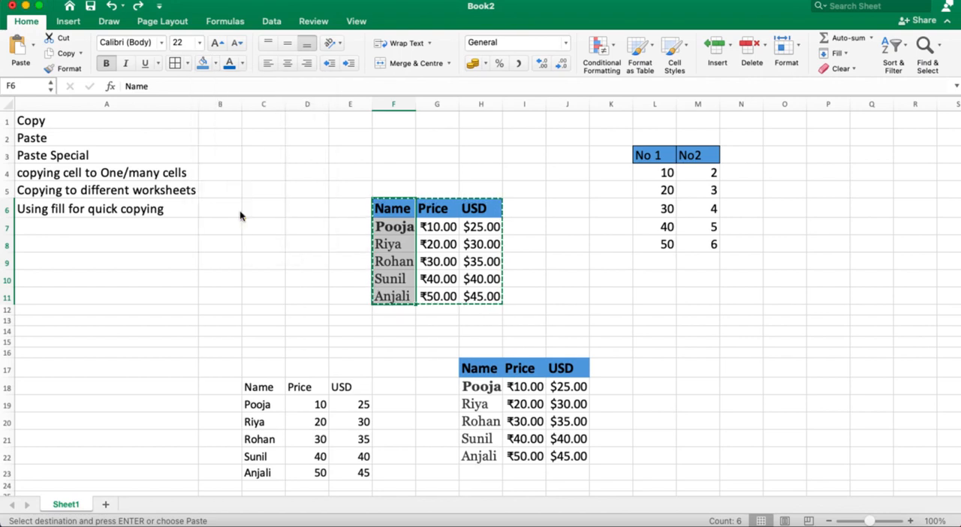
click(186, 64)
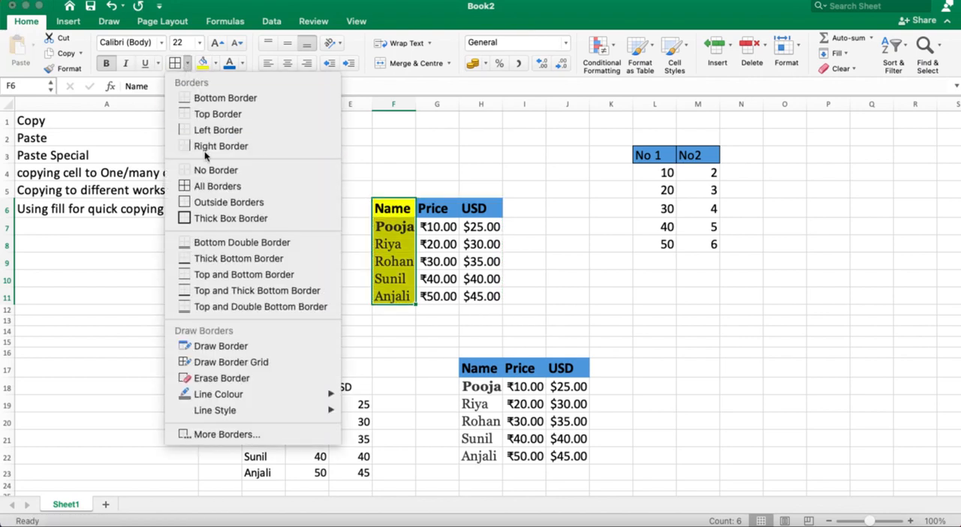
click(217, 192)
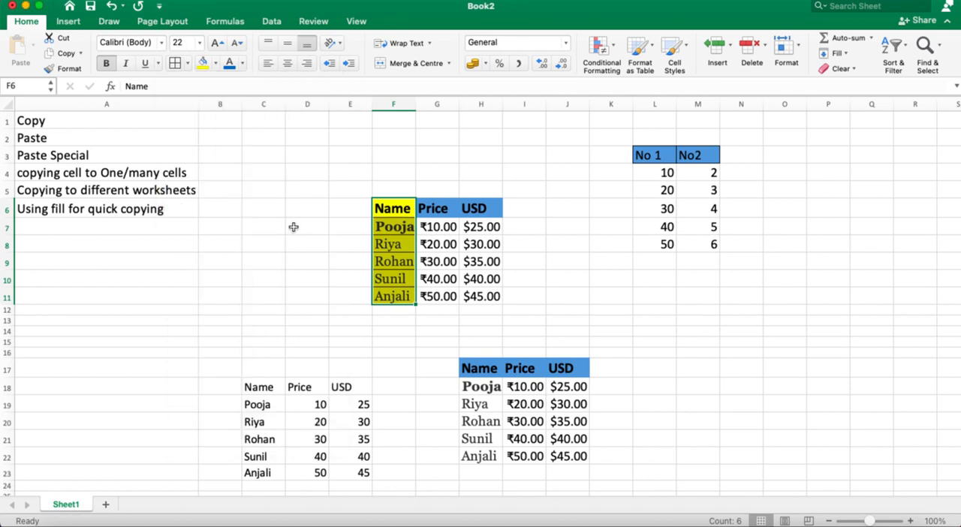
click(755, 349)
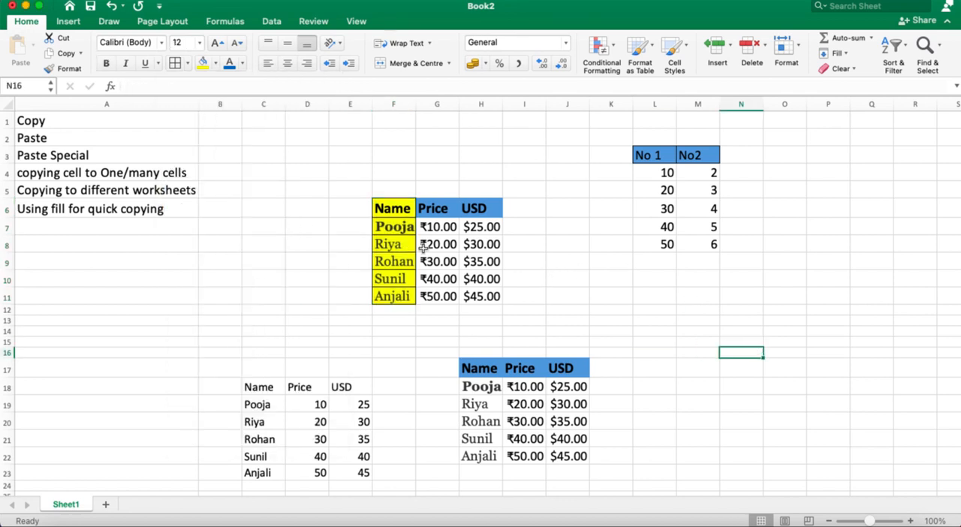
Step: Copy the table in F6:H11 and paste only its formatting starting at cell N17
drag(388, 212, 455, 290)
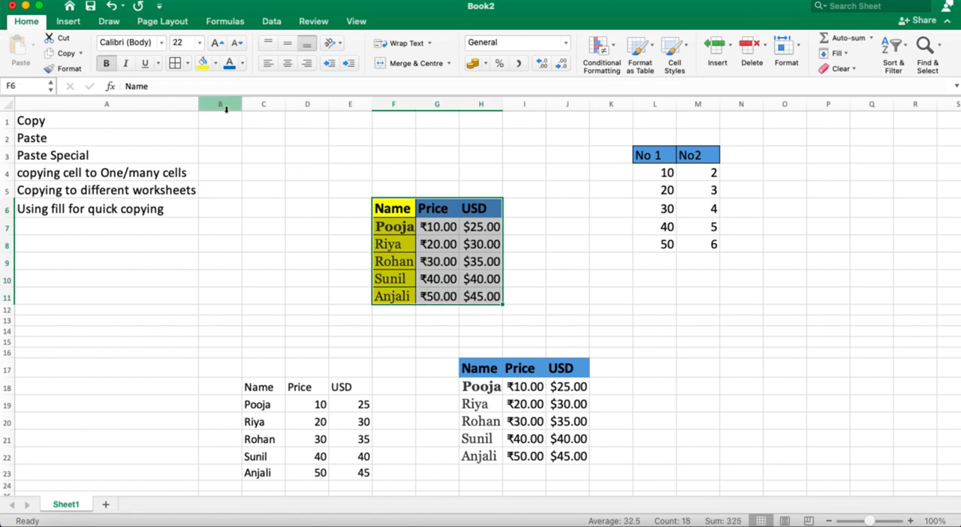
click(60, 55)
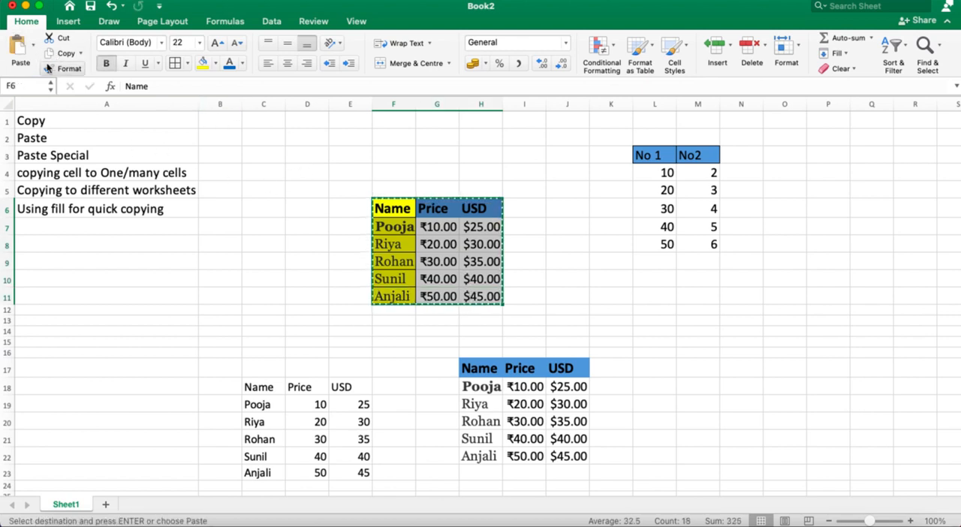
click(34, 46)
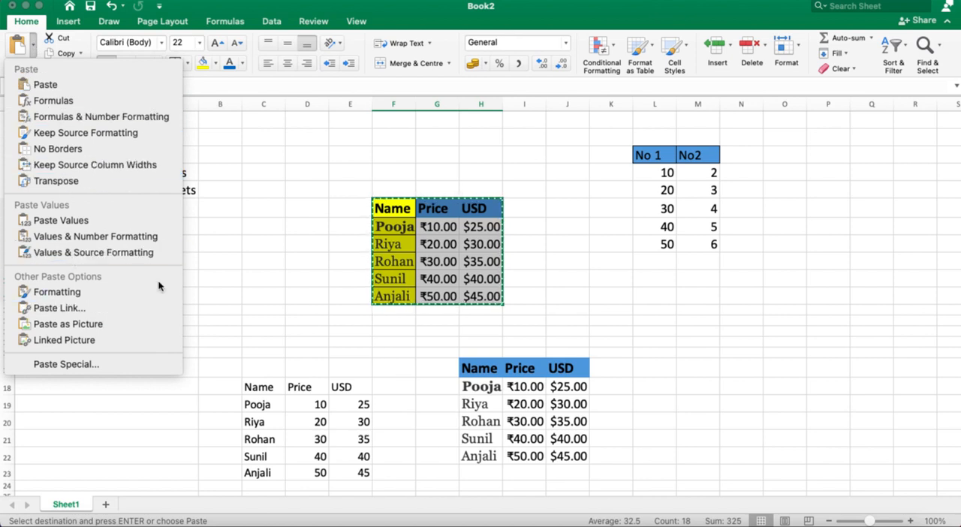
click(775, 368)
click(743, 368)
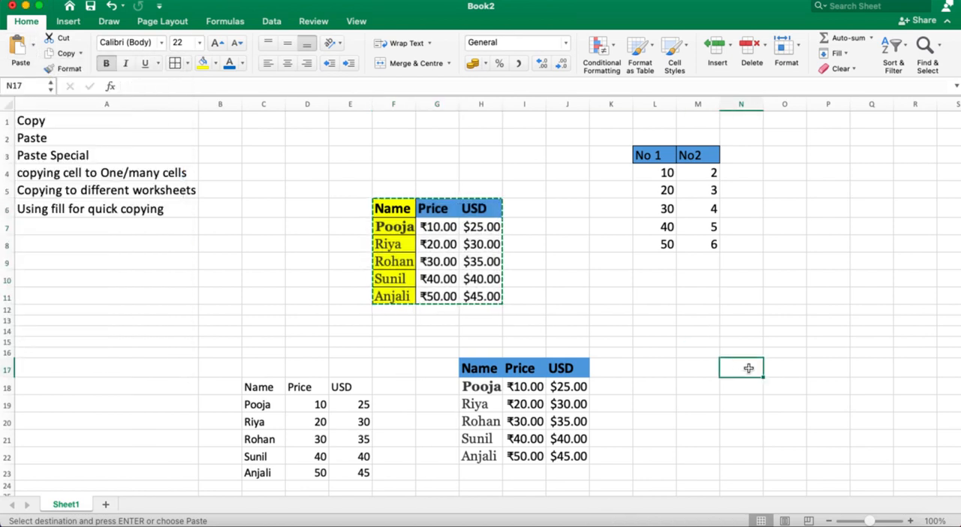
click(33, 46)
click(109, 290)
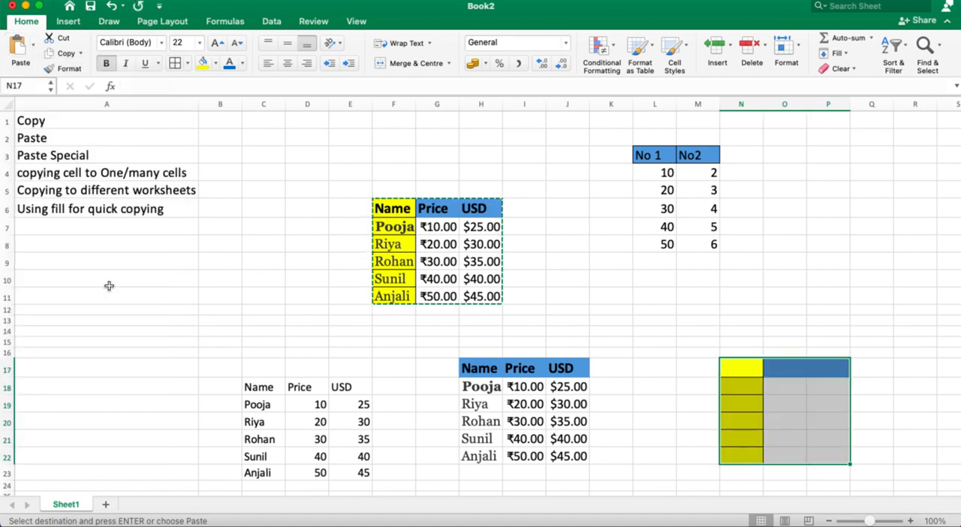
click(716, 319)
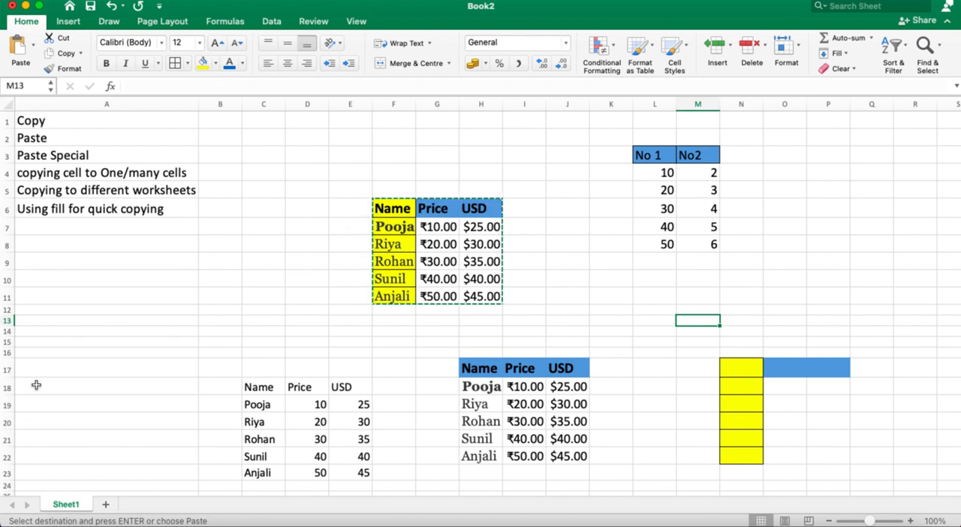
Step: Try pasting the copied table transposed at cell A18, and undo that paste
click(36, 386)
click(35, 46)
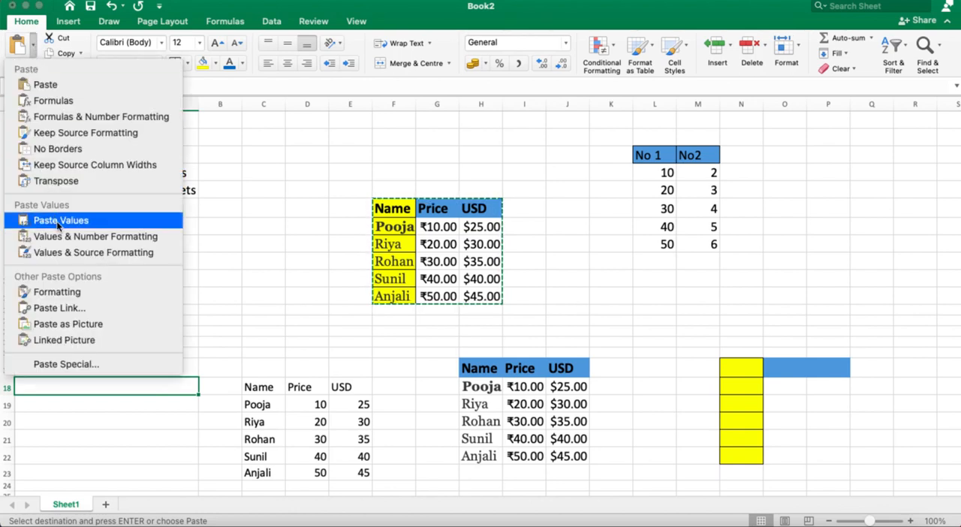
click(59, 182)
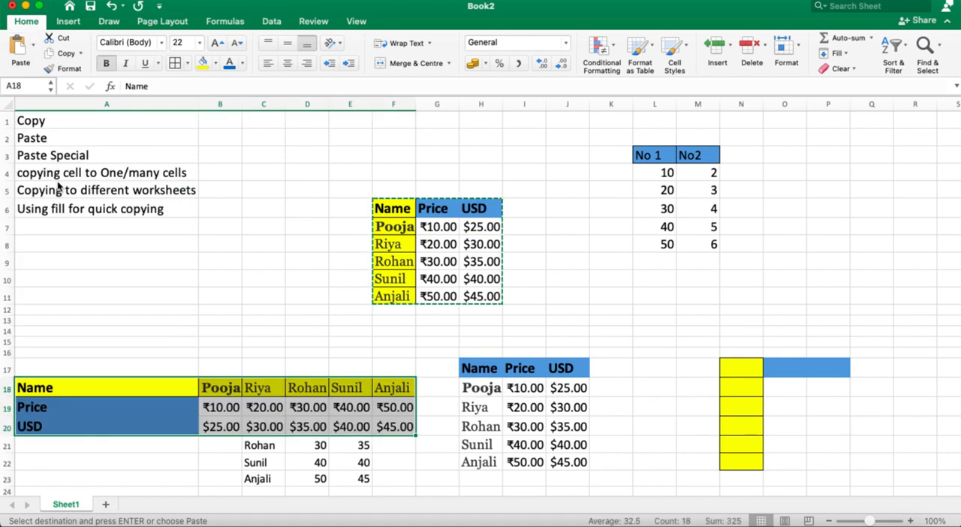
key(super+z)
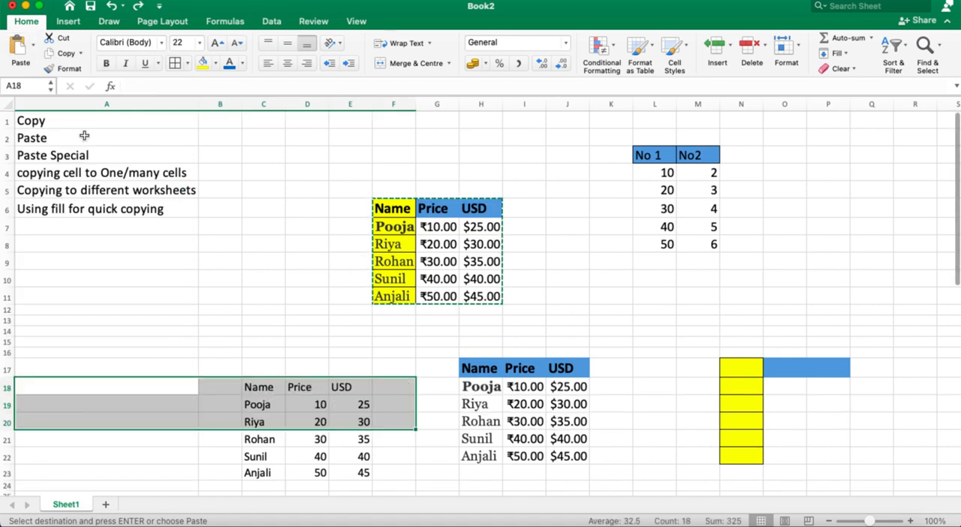
Step: Paste the copied table transposed starting at cell O5, and check it against the original table
click(805, 193)
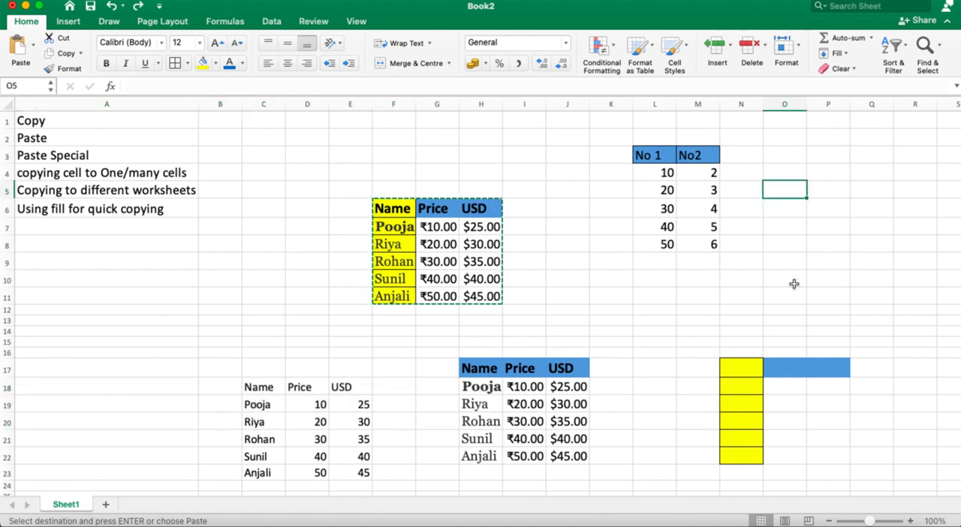
click(33, 45)
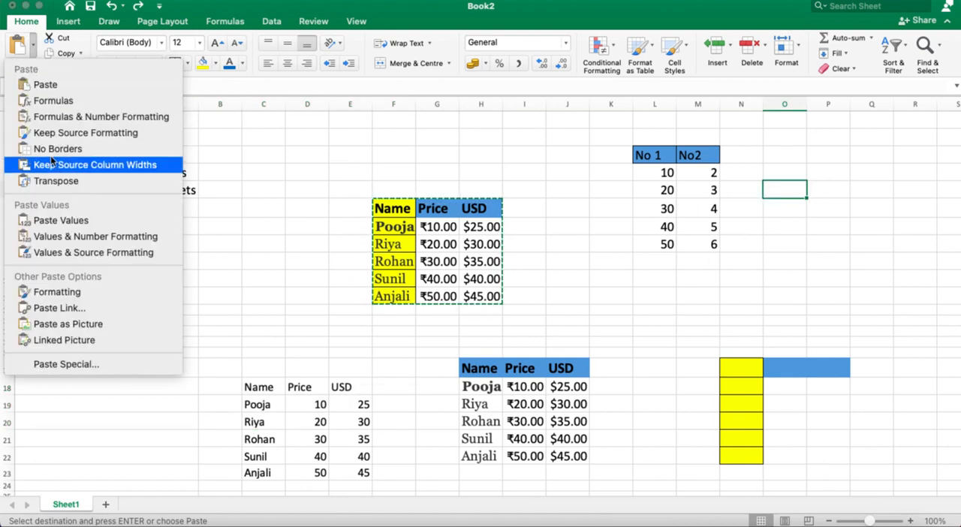
click(71, 181)
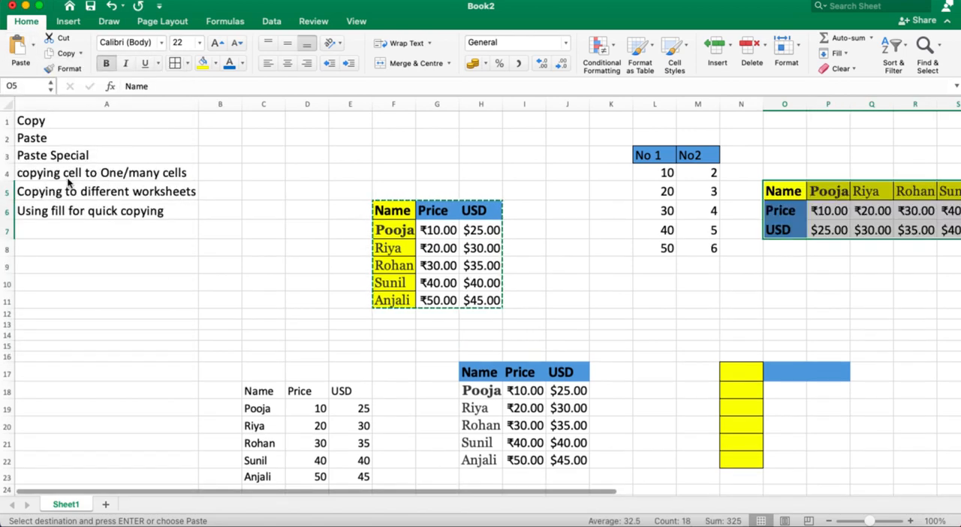
scroll(375, 300, right, 3)
scroll(376, 300, down, 1)
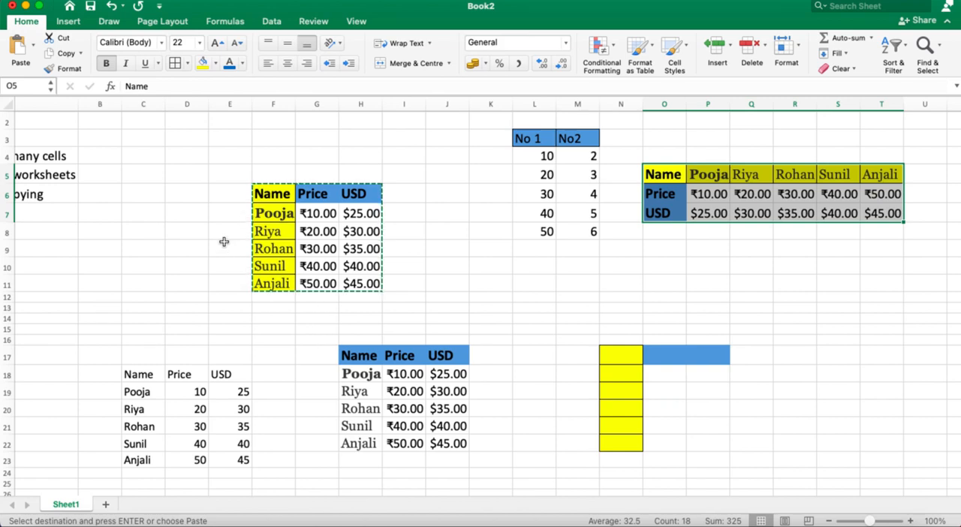
scroll(225, 239, left, 3)
scroll(226, 239, up, 1)
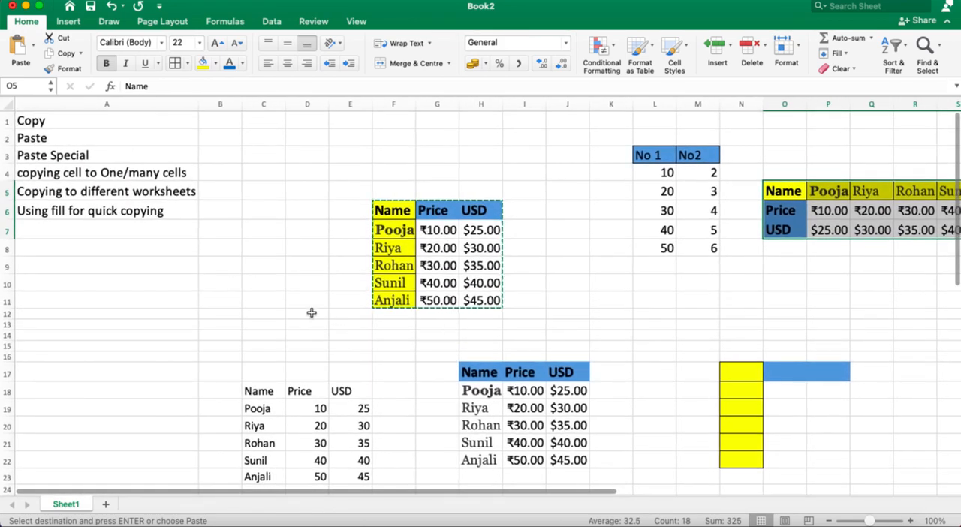
click(195, 245)
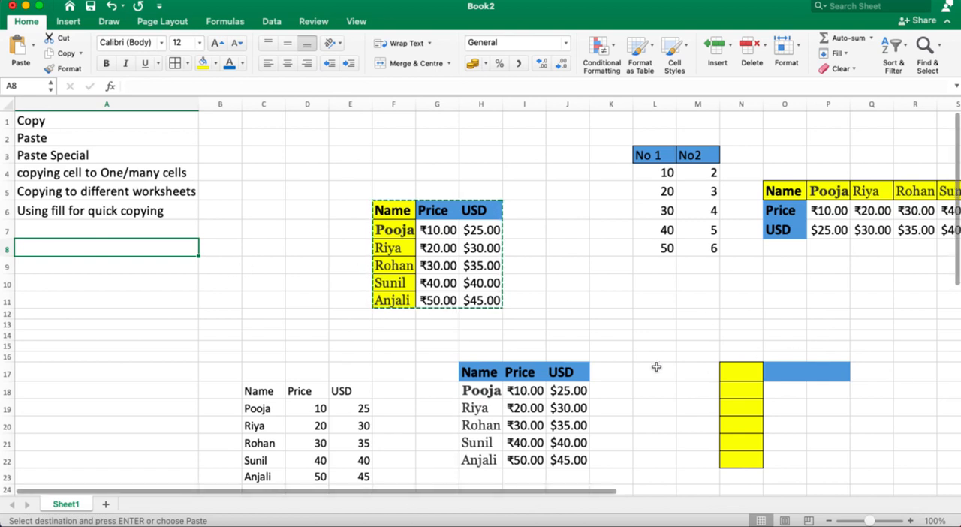
Step: Paste the copied table as a picture at cell S16
scroll(858, 431, right, 3)
scroll(858, 431, down, 1)
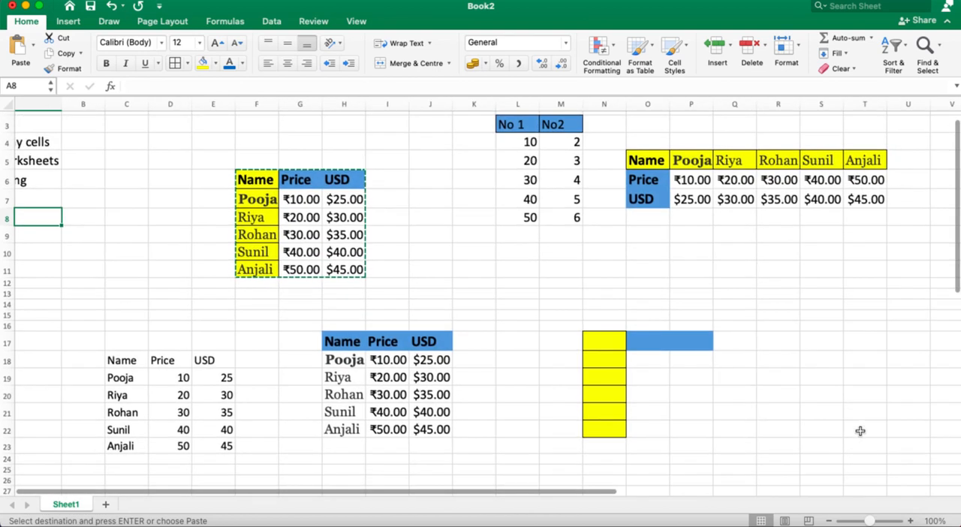
click(830, 319)
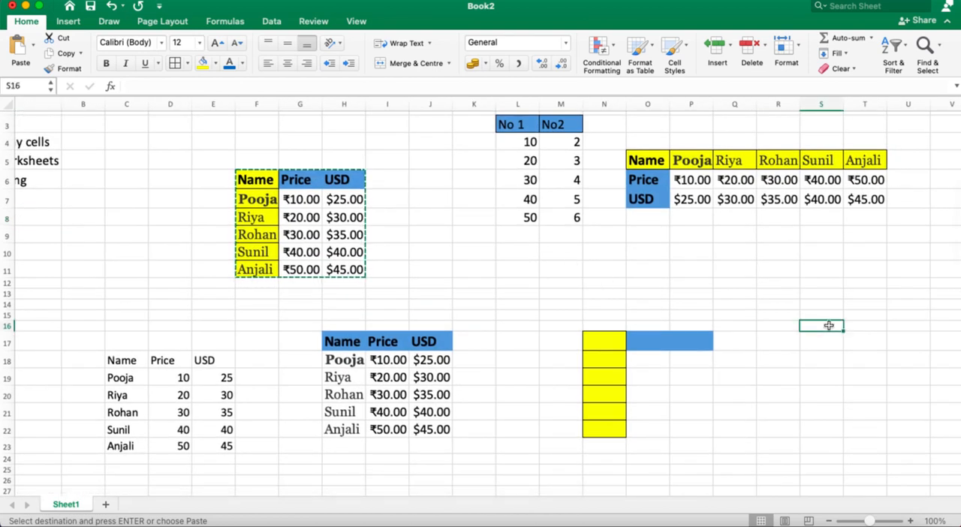
click(32, 47)
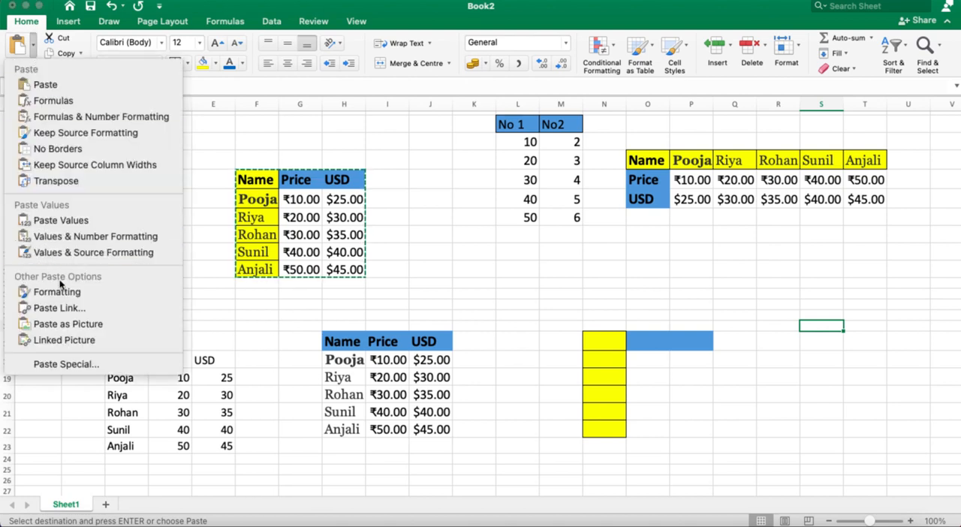
click(73, 325)
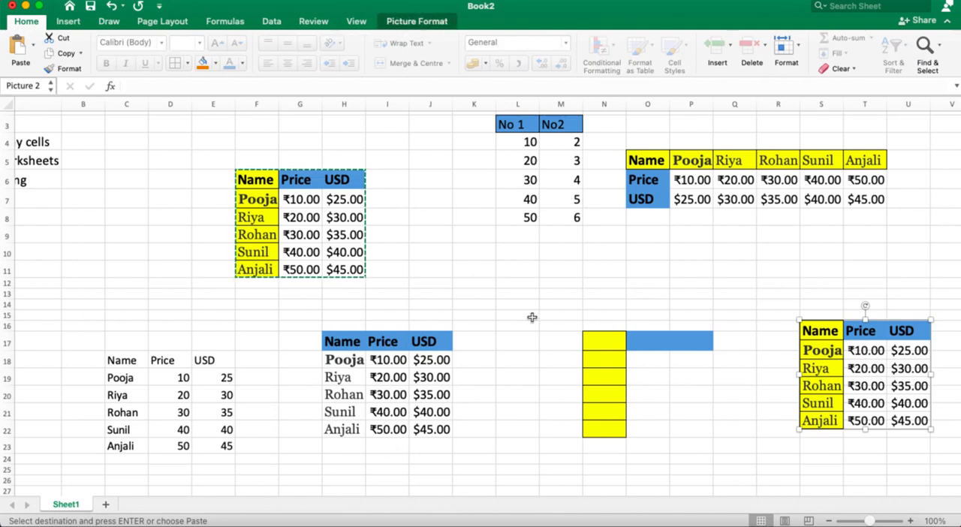
Step: Enlarge the pasted table picture so it covers about Q10:U22, and deselect it
click(776, 250)
click(865, 331)
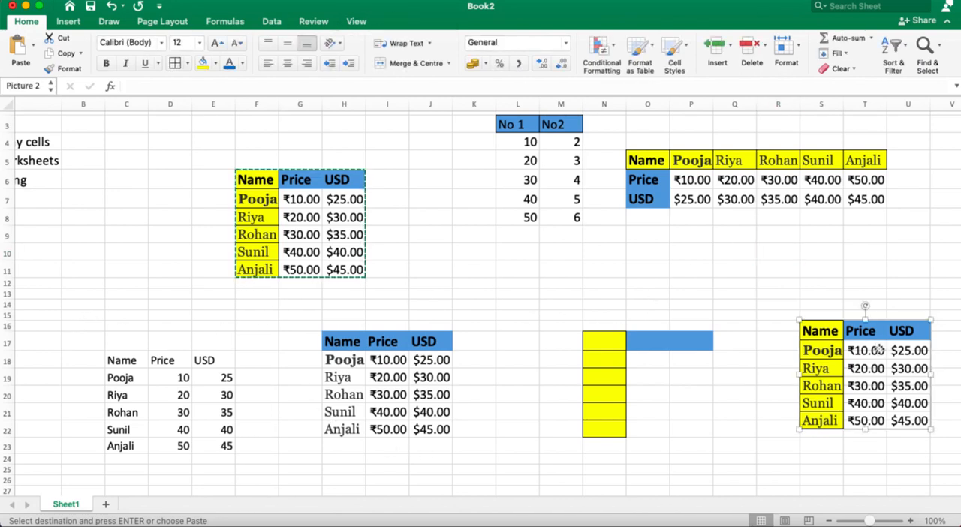
drag(864, 319, 865, 246)
drag(801, 337, 738, 338)
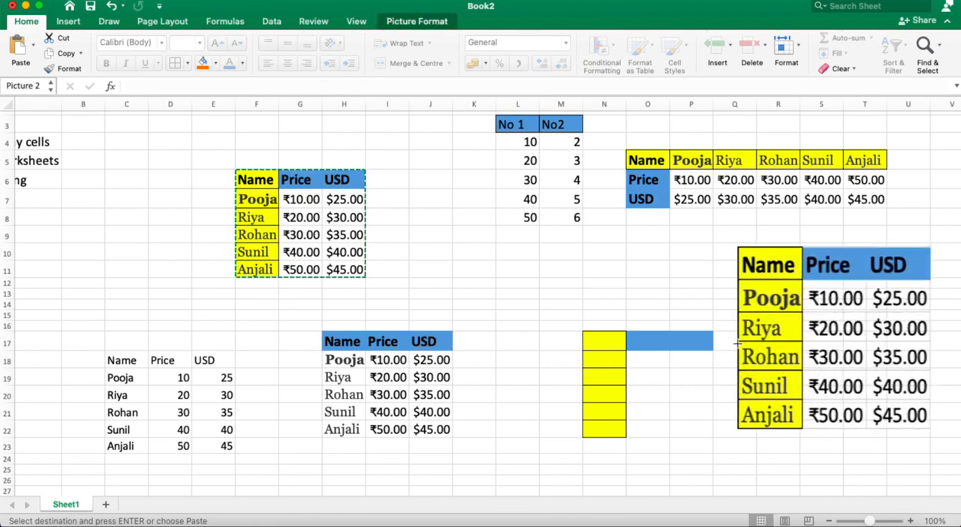
click(812, 482)
Step: Review the available paste options and look over the original and pasted tables across the worksheet
scroll(400, 278, left, 5)
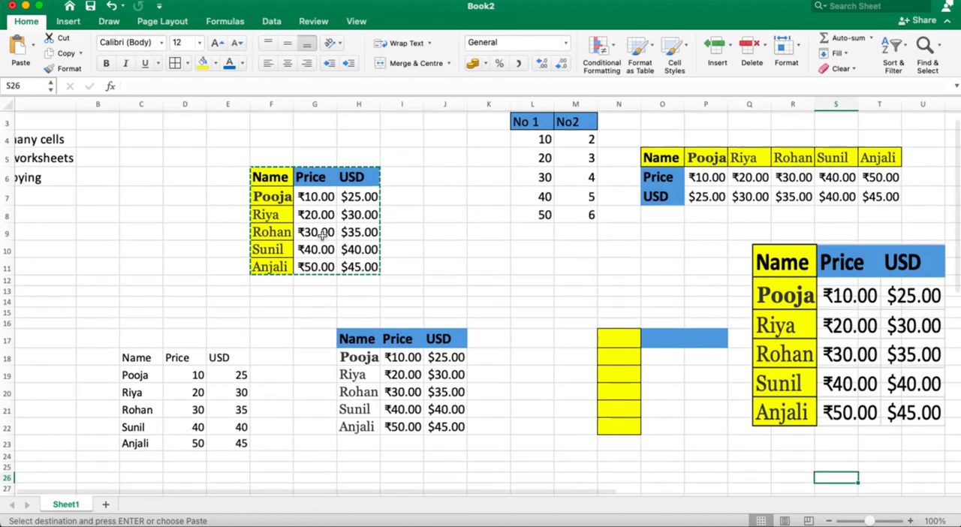
scroll(399, 278, up, 2)
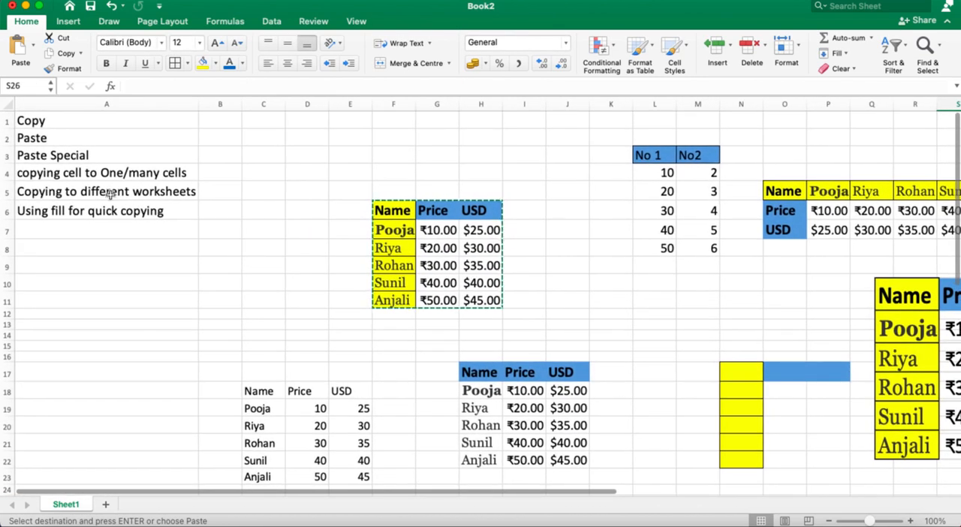
click(35, 51)
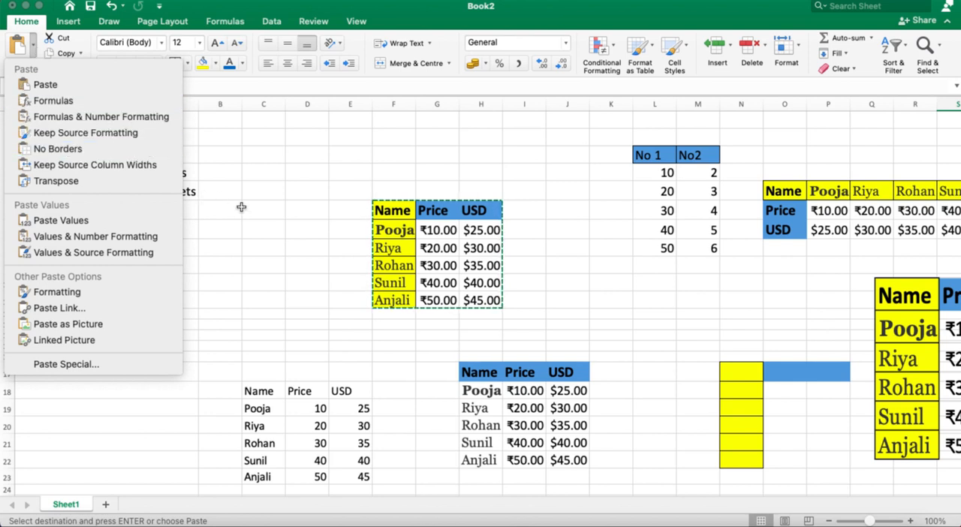
click(270, 223)
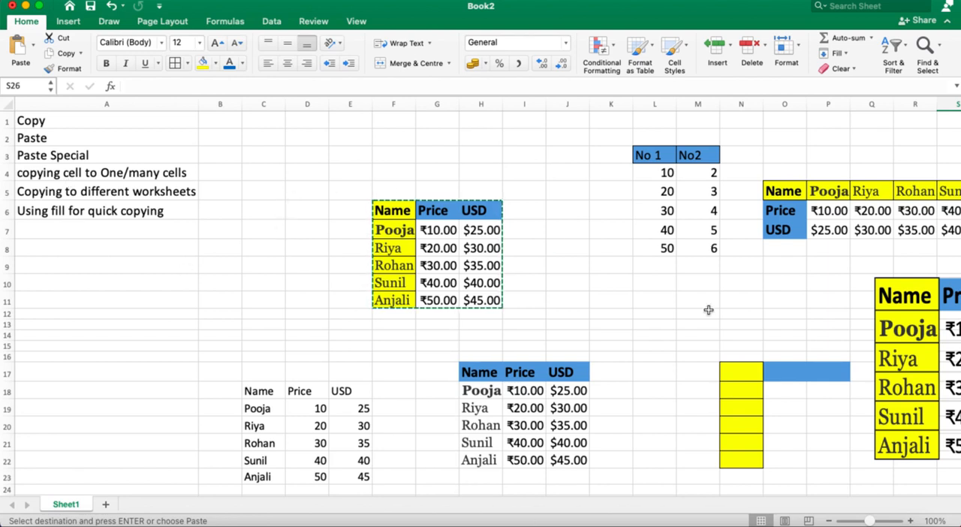
scroll(699, 307, right, 3)
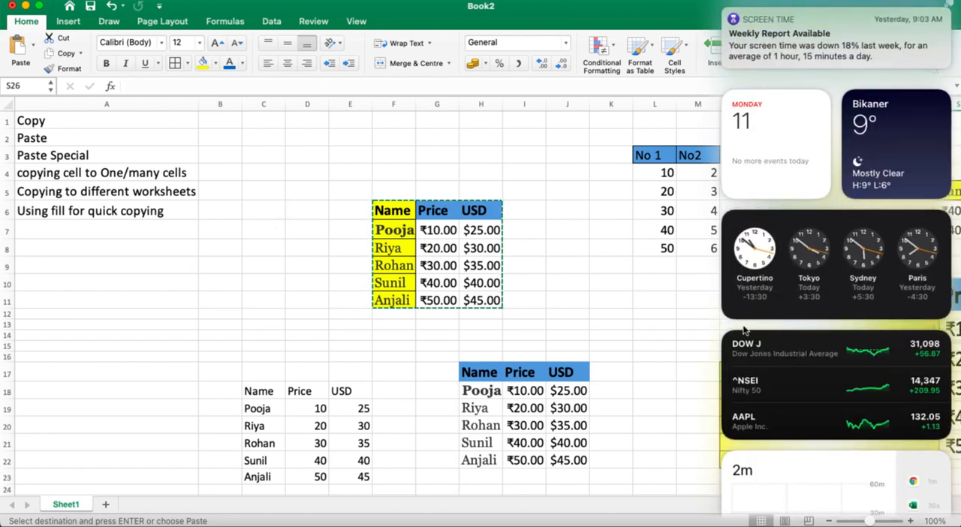
click(603, 326)
scroll(769, 296, right, 3)
scroll(770, 296, down, 1)
scroll(769, 297, right, 5)
scroll(770, 297, down, 1)
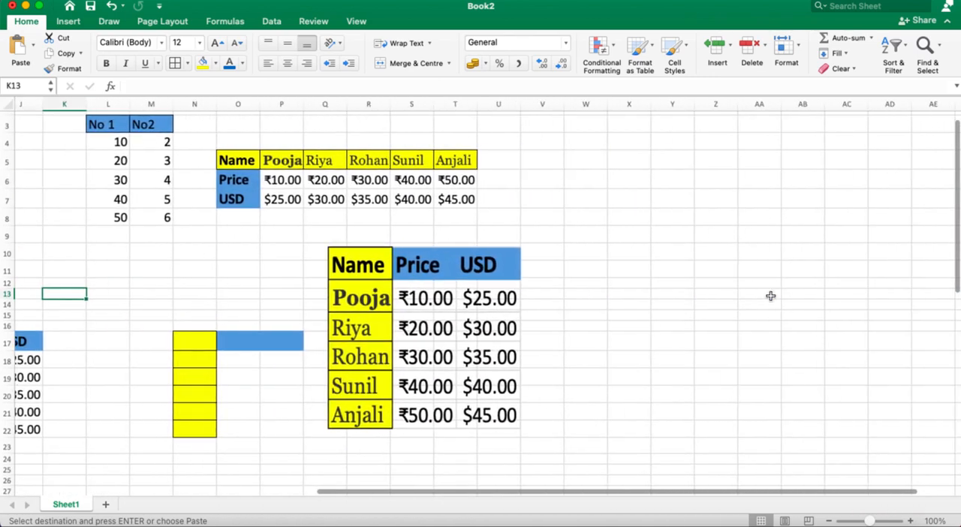
click(567, 210)
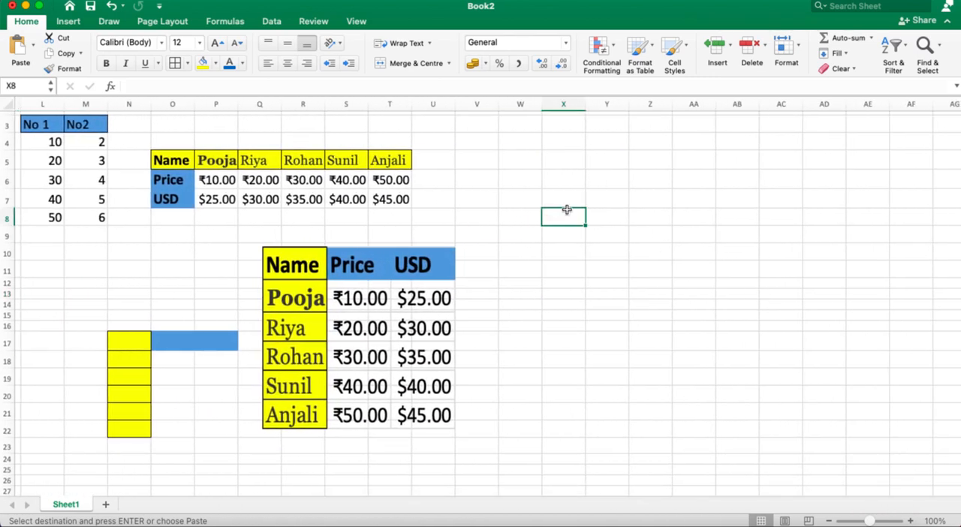
scroll(565, 199, left, 4)
scroll(564, 199, up, 1)
scroll(113, 238, left, 6)
scroll(113, 238, up, 1)
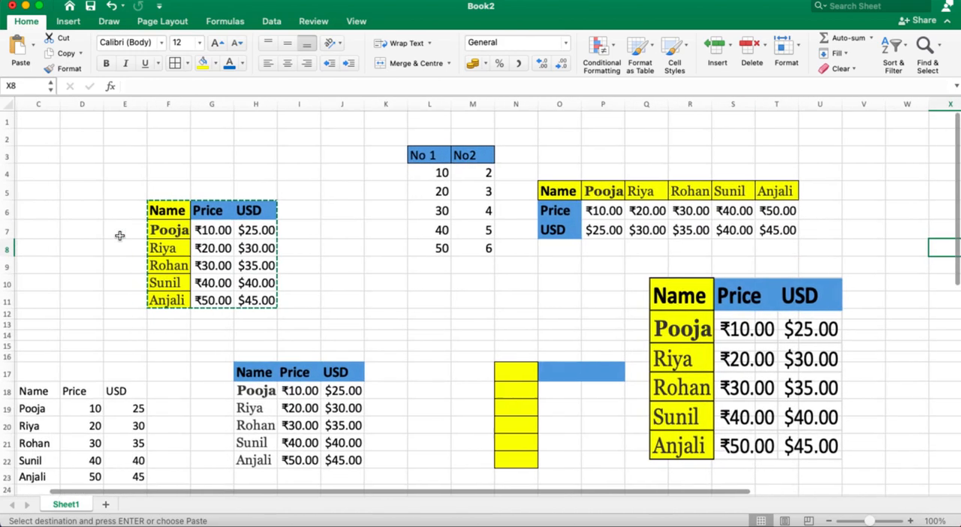
click(221, 232)
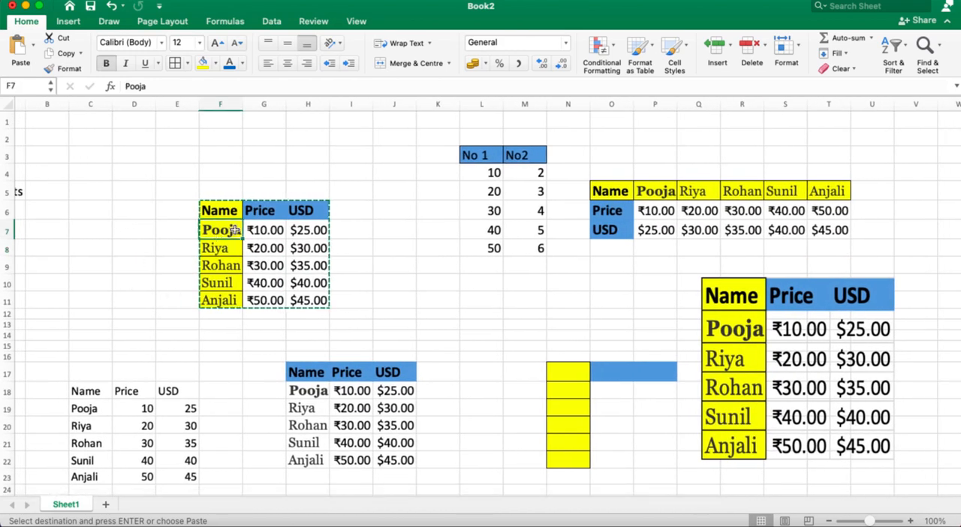
double_click(221, 232)
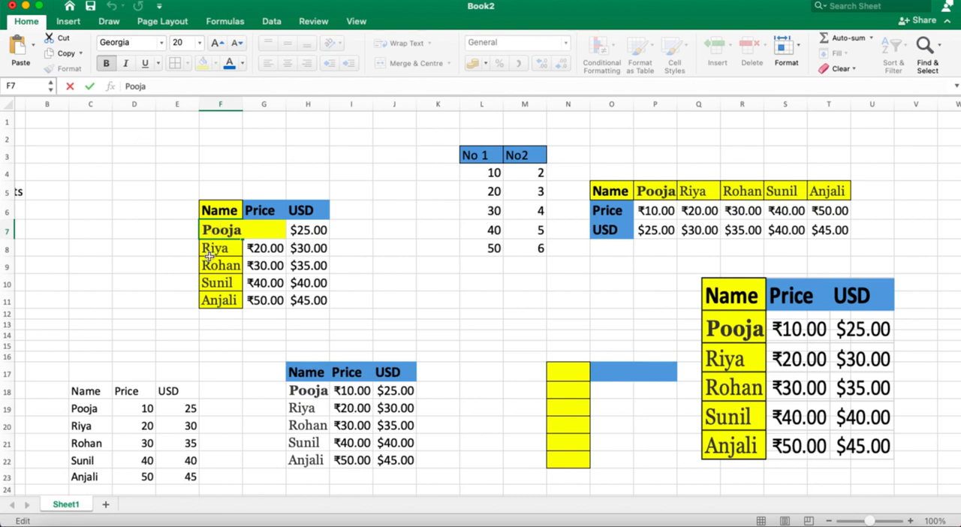
click(357, 170)
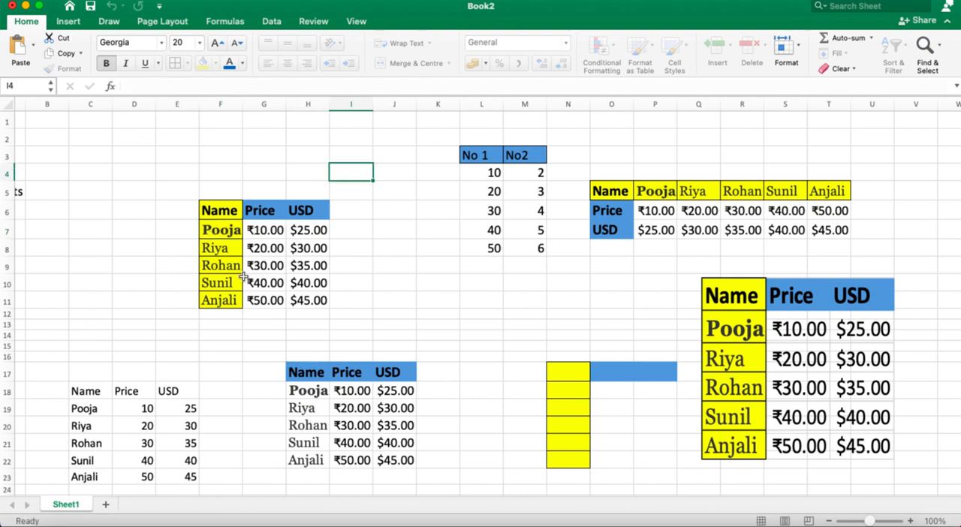
Step: Copy the first name cell F7 of the original table and paste it into cell X7
click(206, 231)
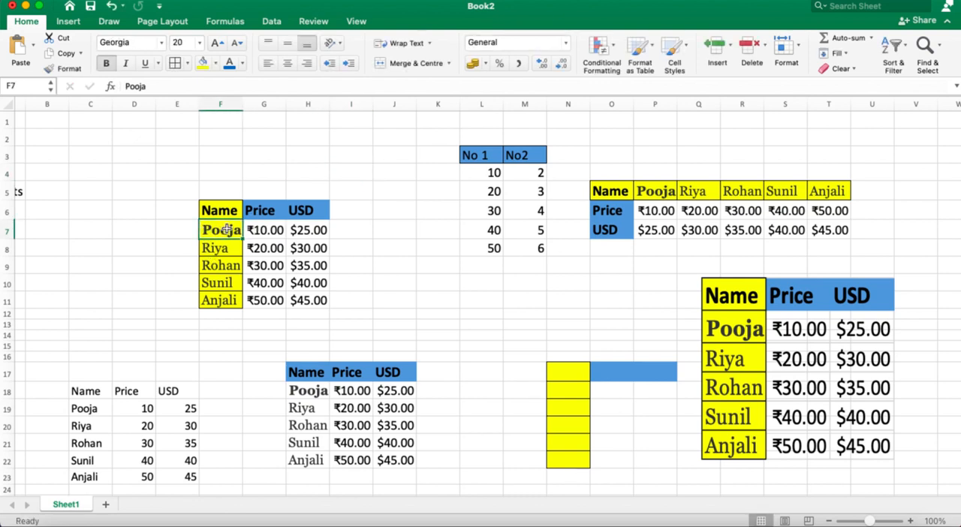
key(cmd+c)
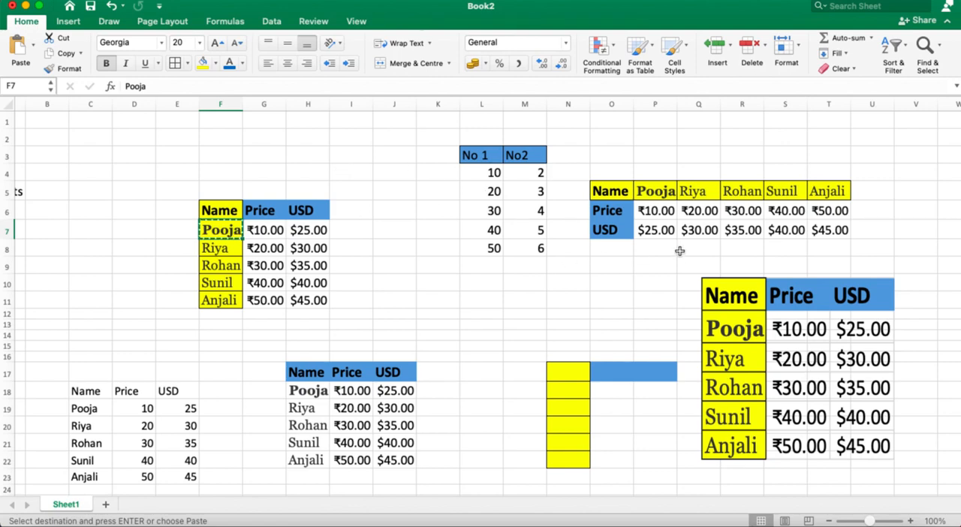
scroll(677, 253, right, 5)
click(789, 224)
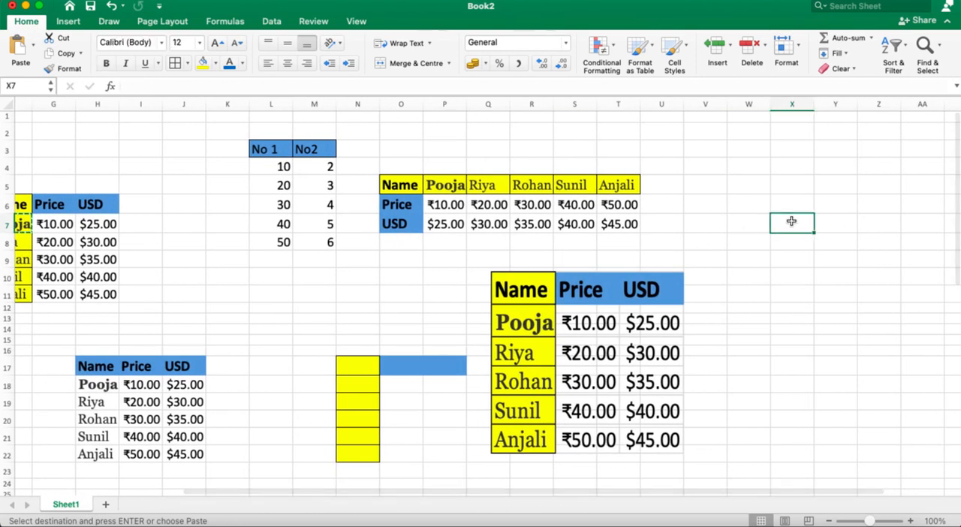
key(cmd+v)
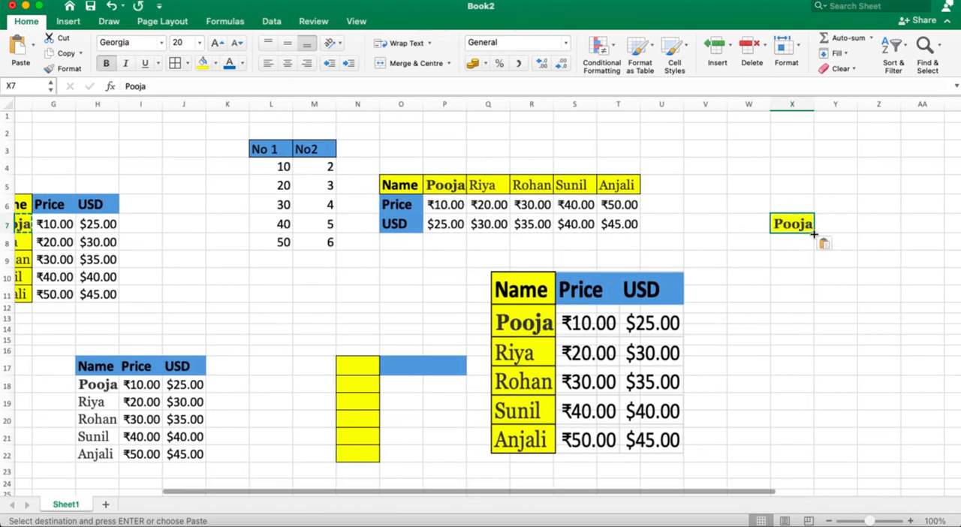
Step: Try filling the name in X7 down to X16, and undo the fill
drag(814, 233, 816, 360)
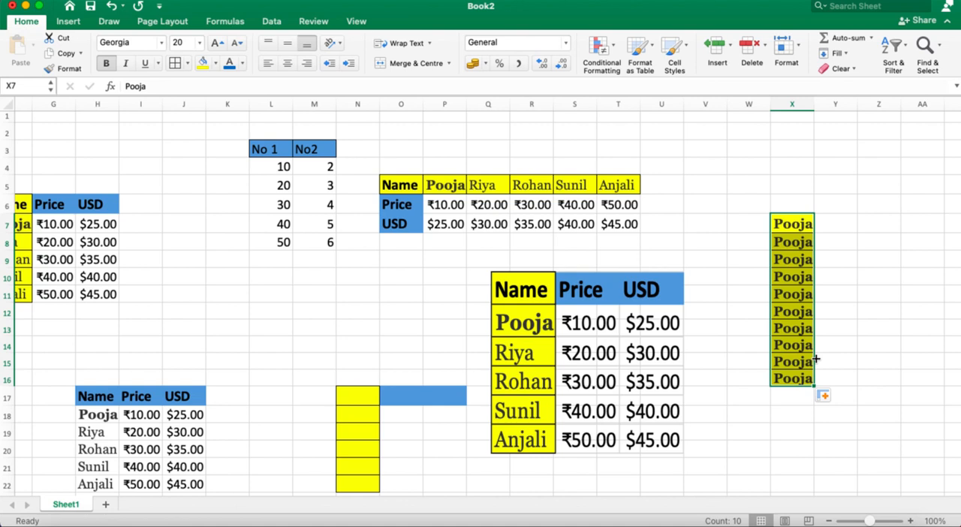
key(super+z)
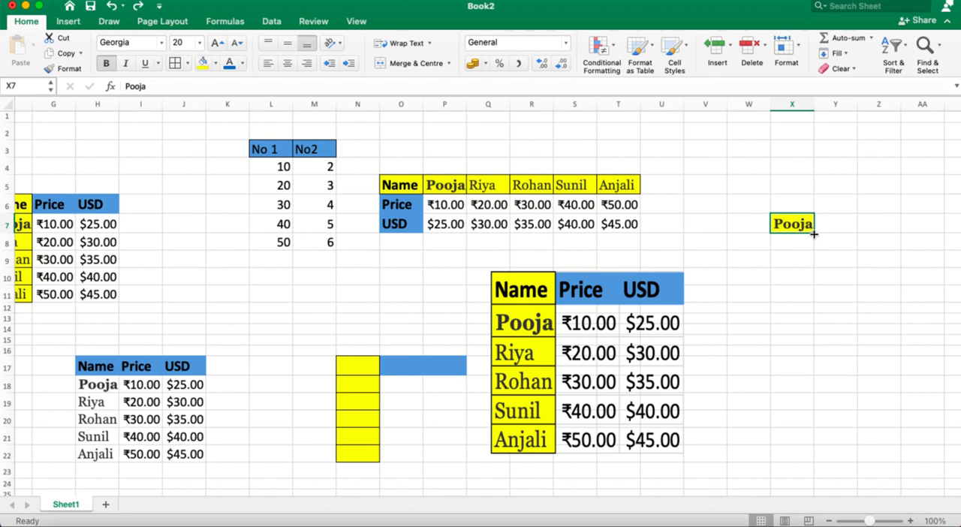
Step: Fill the name in X7 down through X15 and across the row to AA7
drag(814, 233, 816, 265)
drag(817, 295, 814, 346)
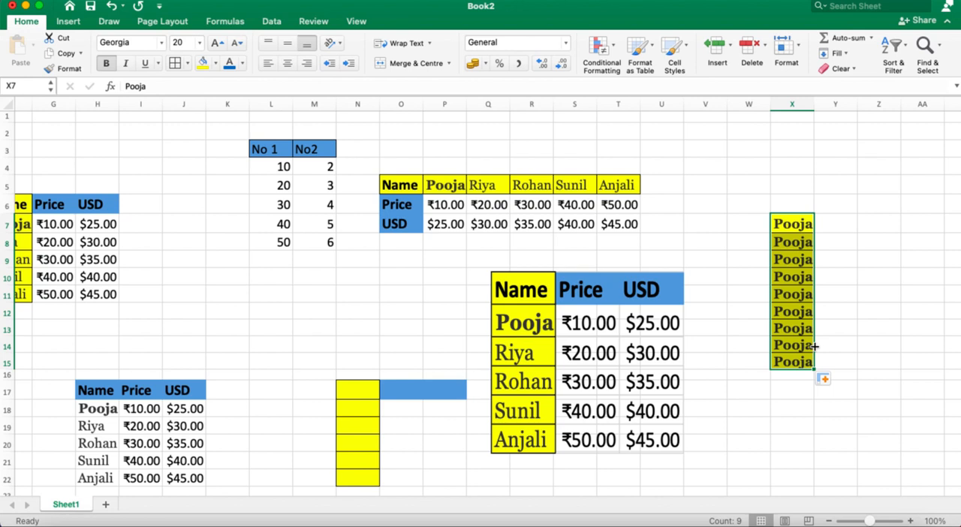
click(798, 229)
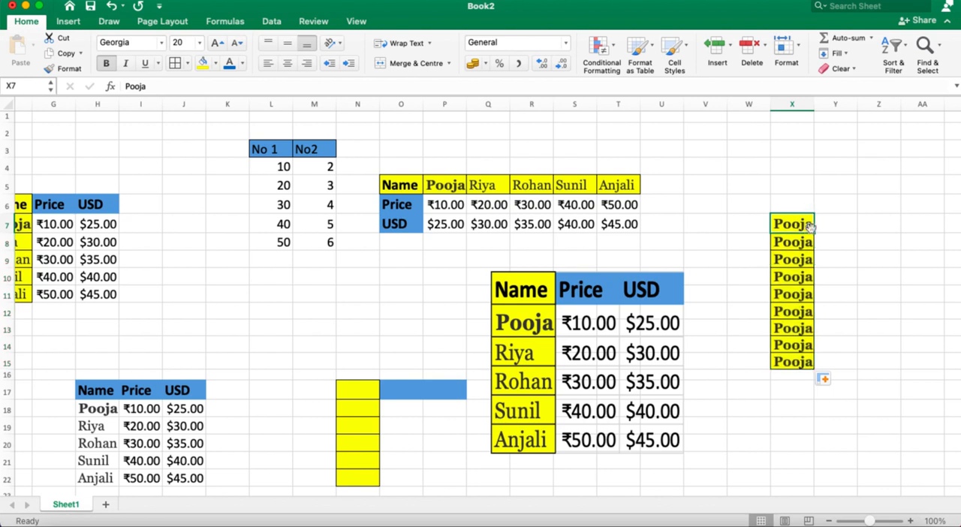
drag(815, 232, 929, 232)
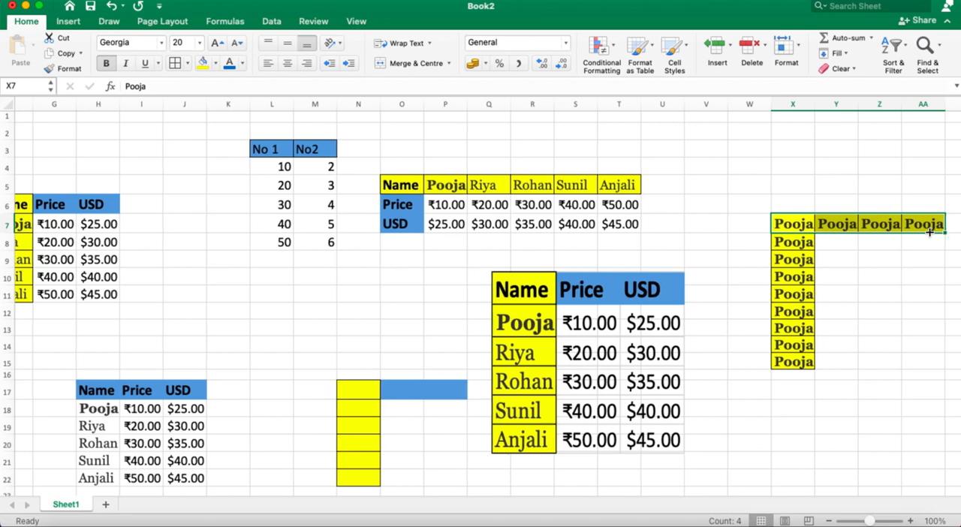
Step: Add two new blank worksheets after Sheet1 and return to Sheet1
scroll(928, 232, left, 10)
scroll(929, 232, down, 1)
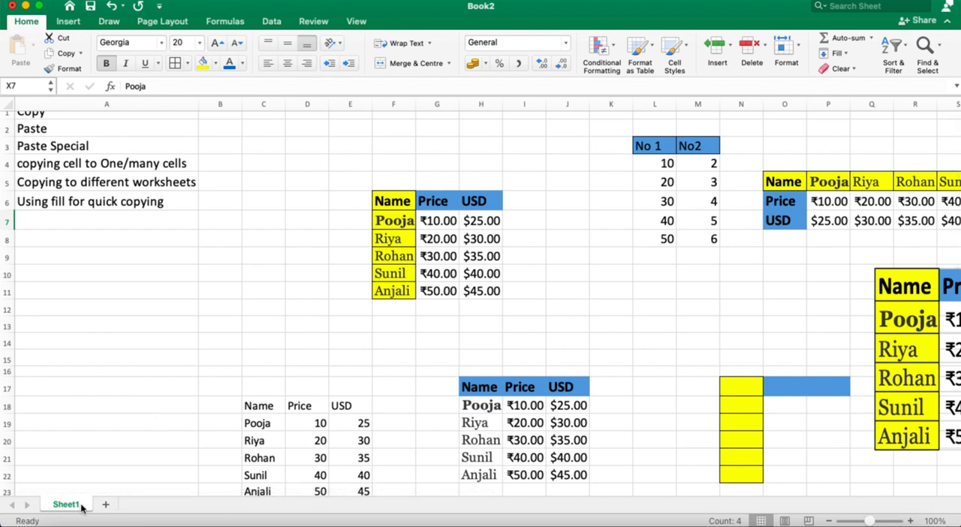
click(105, 506)
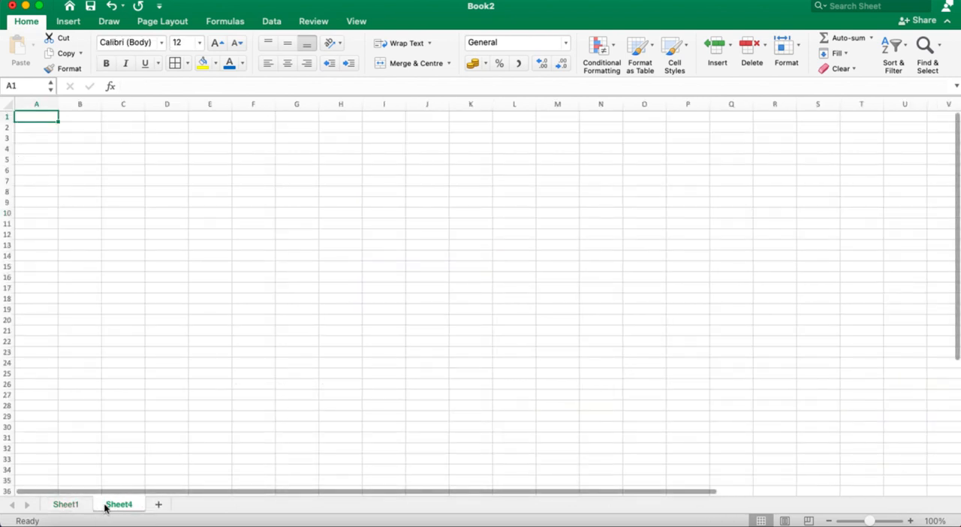
click(156, 505)
click(72, 506)
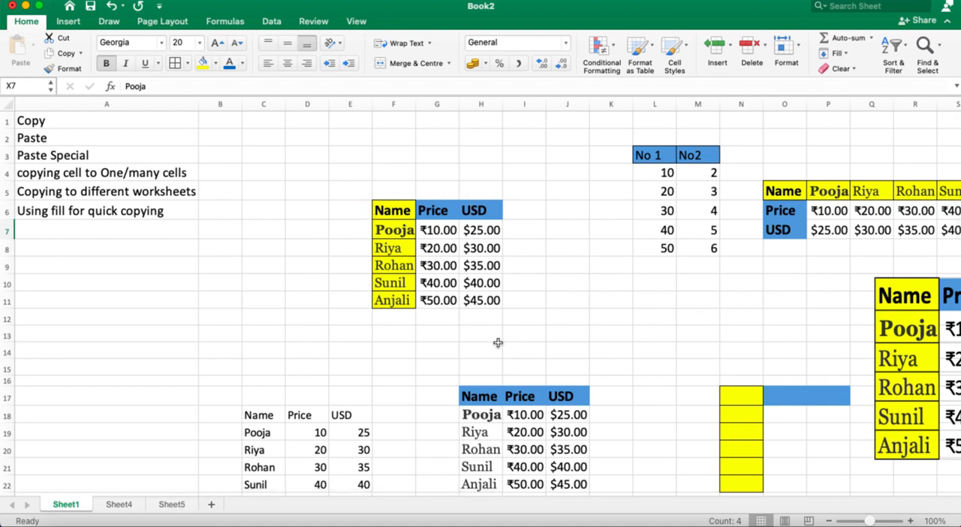
Step: Copy the Name column H17:H22 from Sheet1 and paste it at I14 on Sheet4 and Sheet5 together as grouped sheets
scroll(499, 445, down, 5)
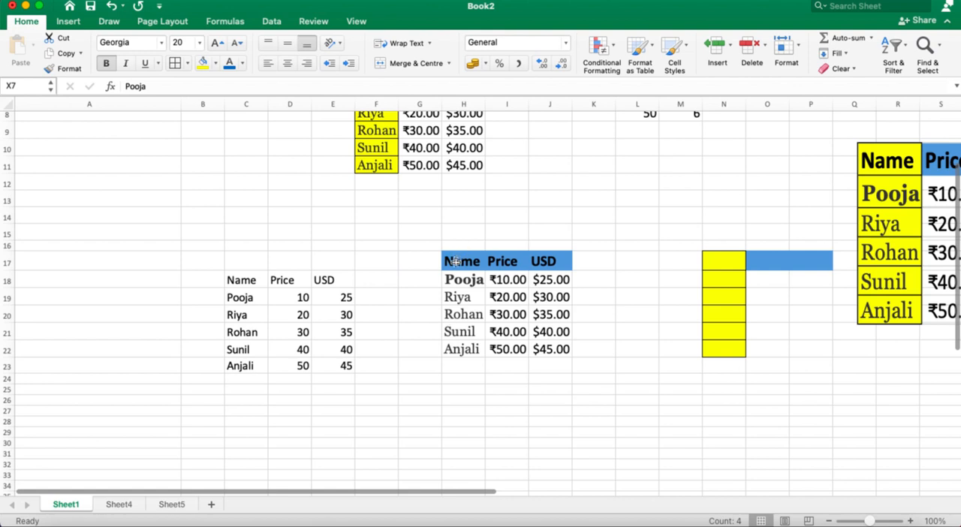
drag(455, 259, 452, 346)
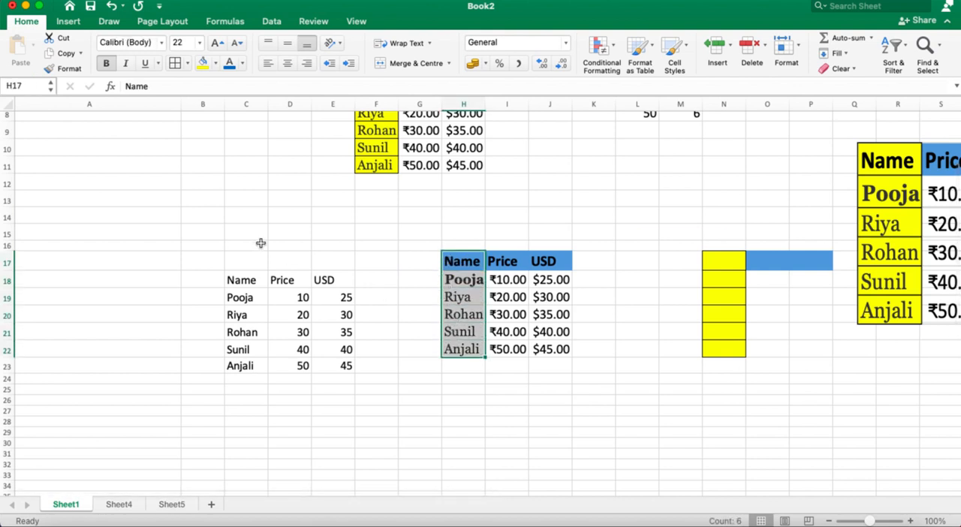
key(super+c)
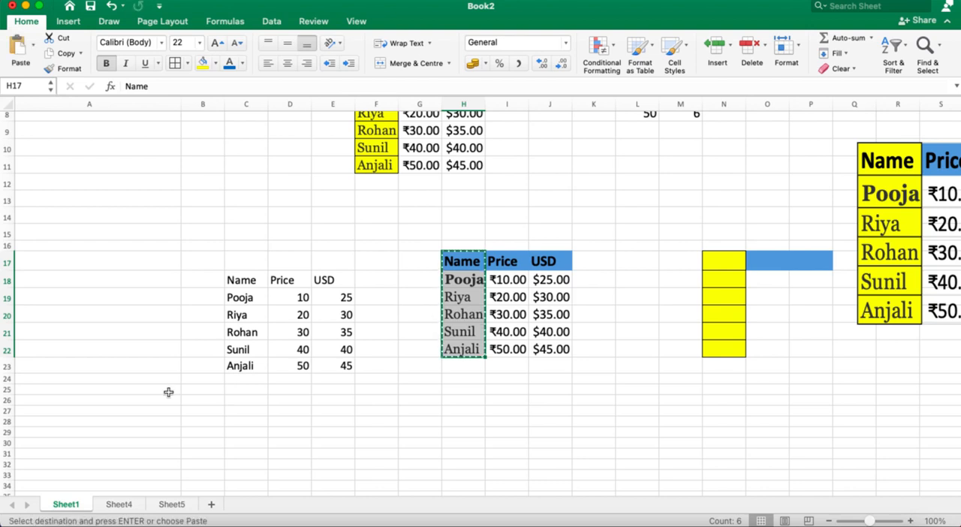
click(117, 506)
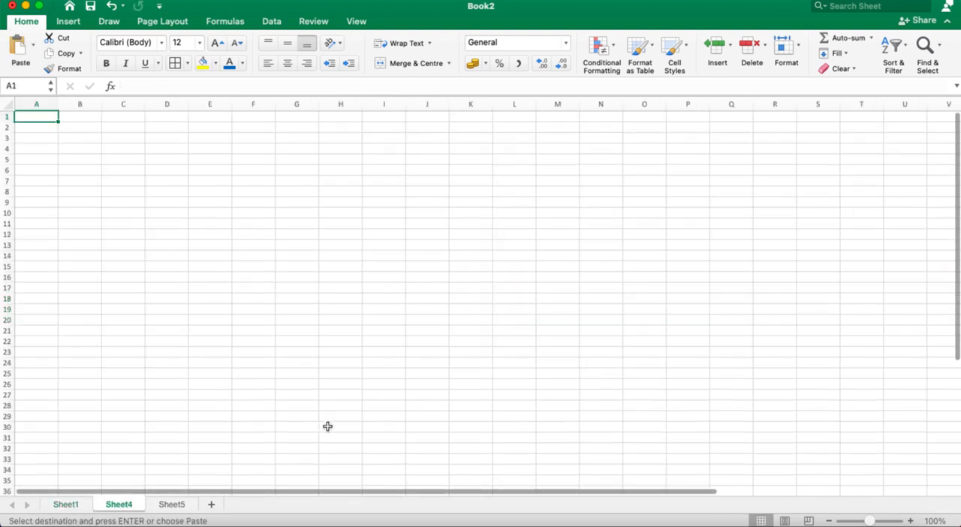
click(384, 258)
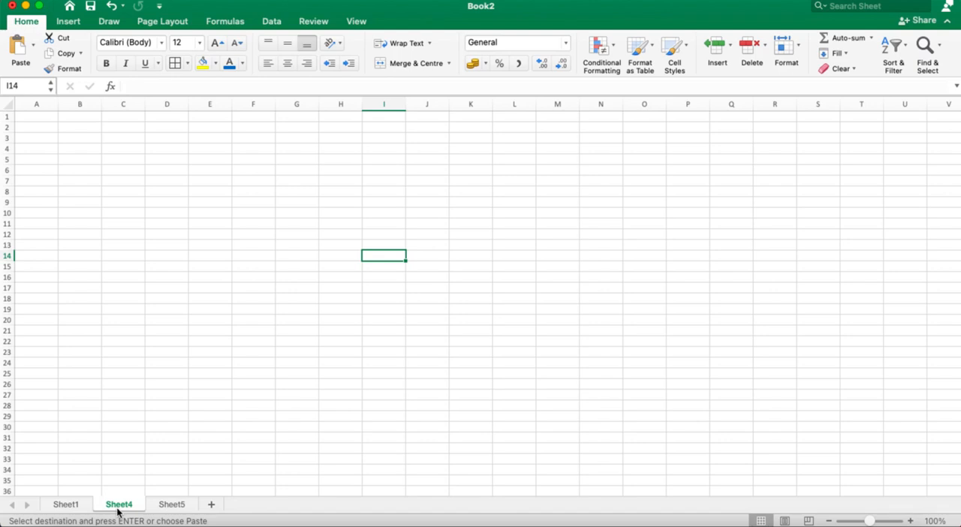
shift+click(172, 504)
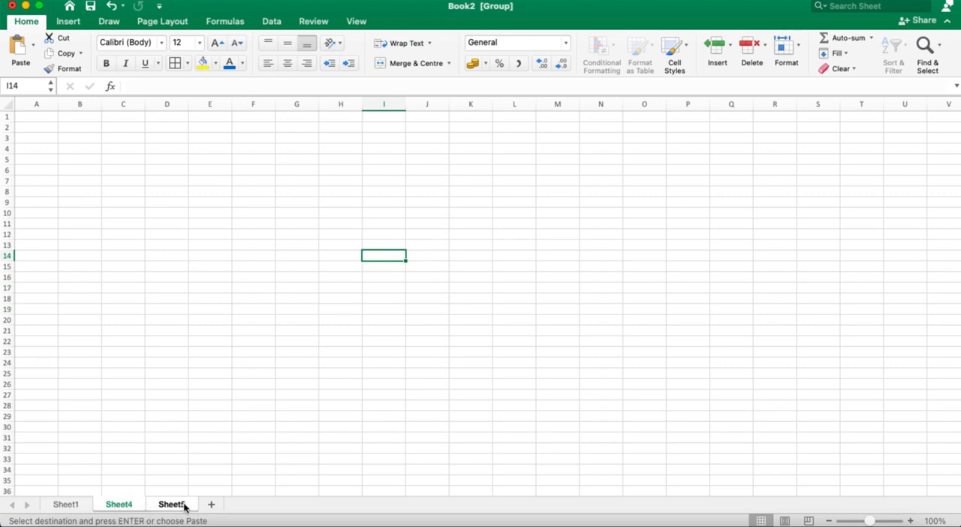
click(16, 54)
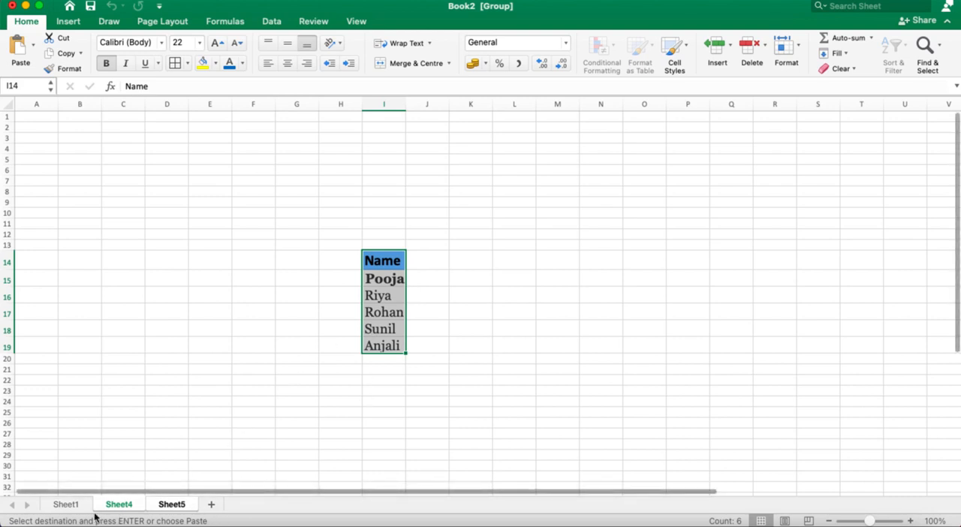
Step: Check the pasted Name column on Sheet4 and Sheet5, comparing it with the source on Sheet1
click(67, 505)
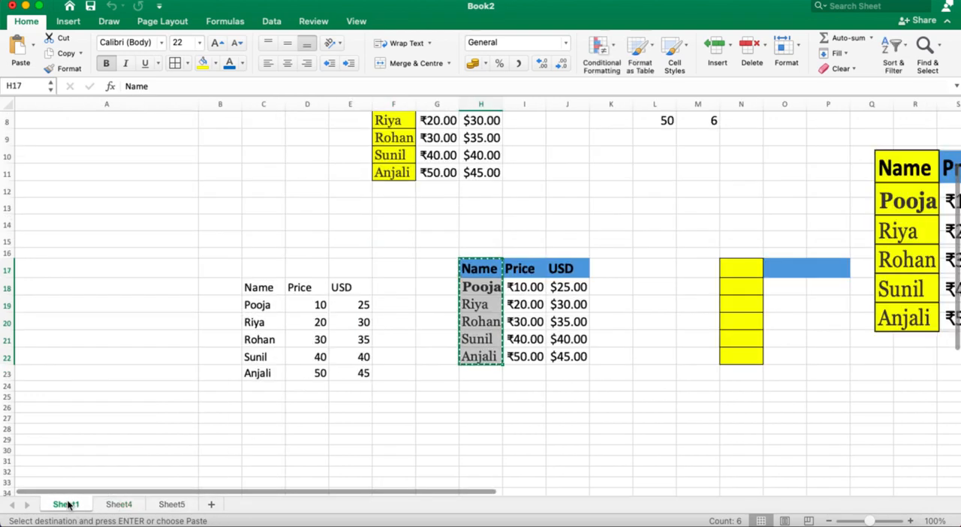
click(116, 505)
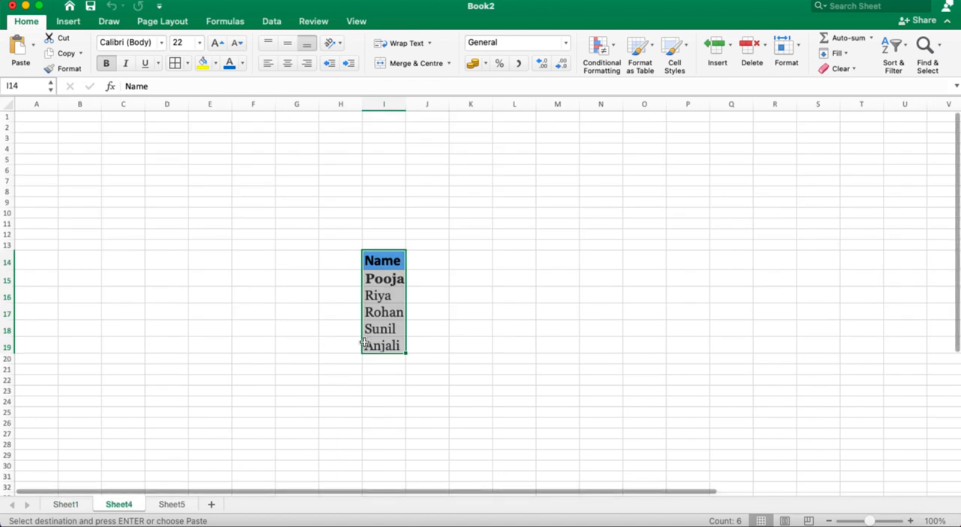
click(171, 505)
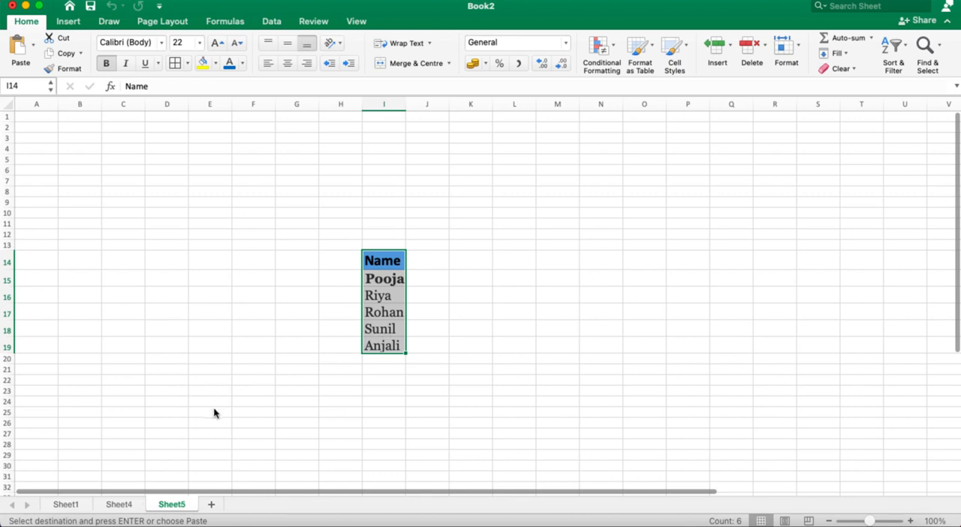
click(119, 505)
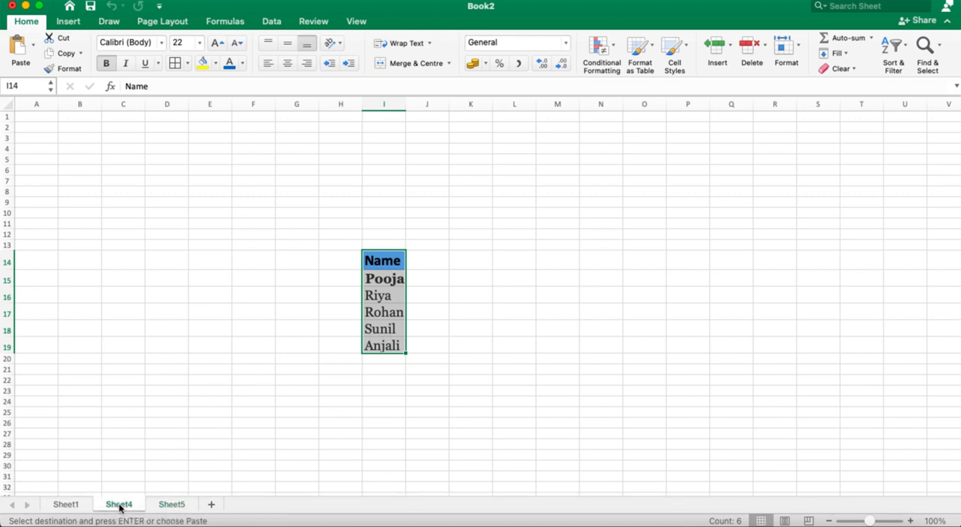
click(173, 505)
click(66, 505)
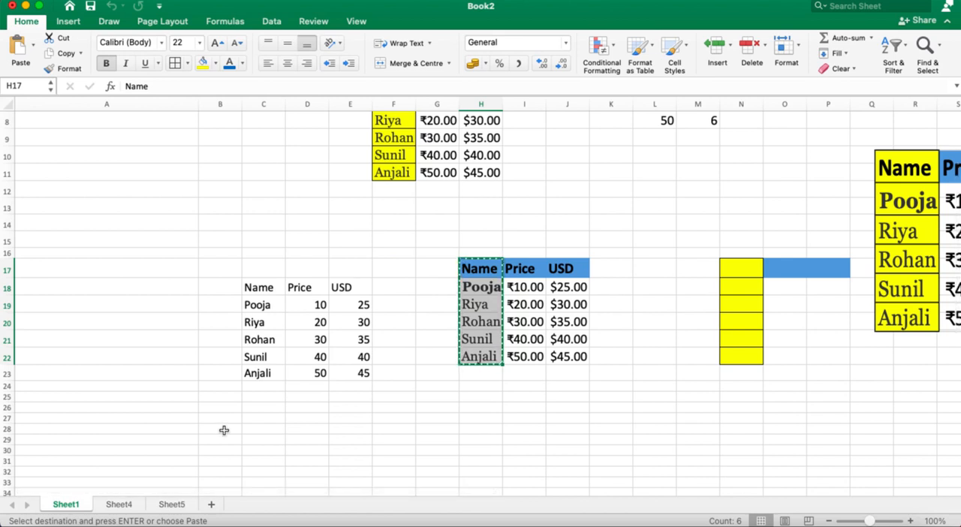
Step: Group Sheet4 and Sheet5 again, deselect the pasted column by selecting E24, and return to Sheet1
click(122, 504)
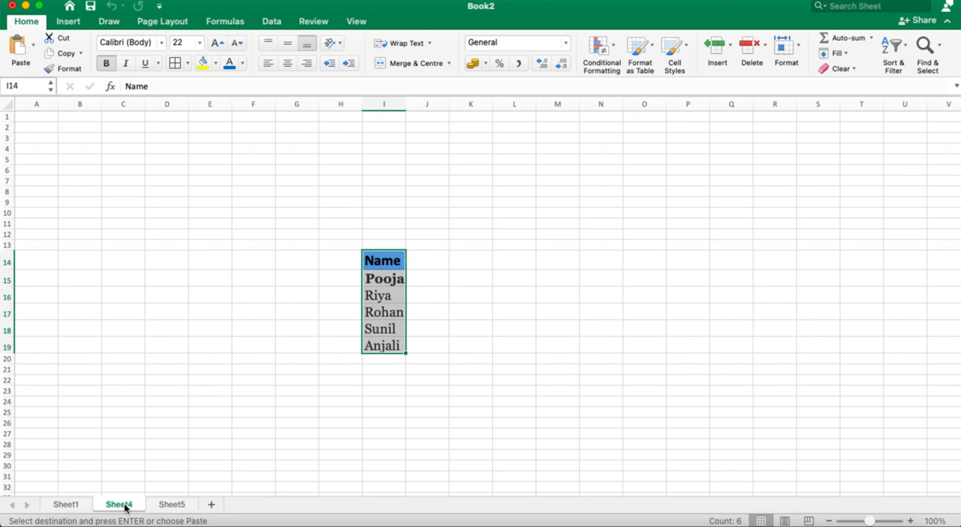
shift+click(176, 507)
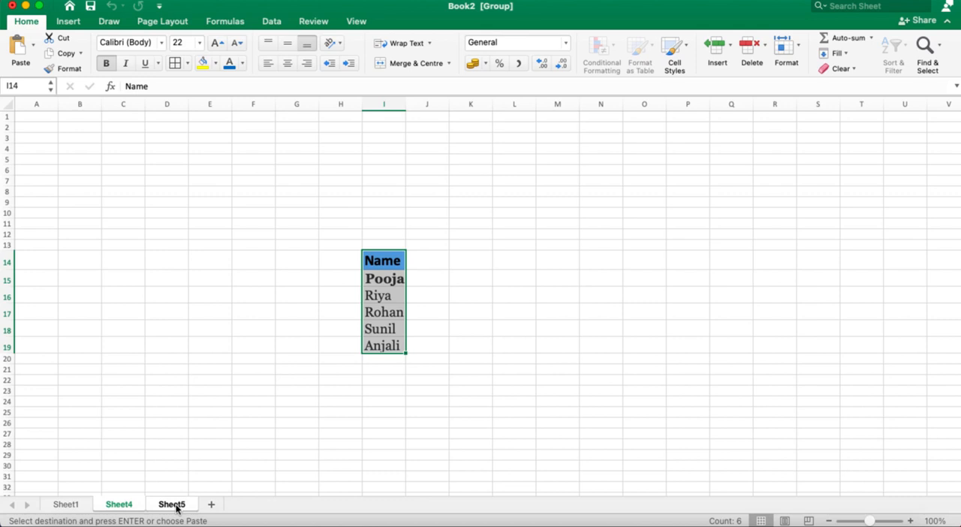
click(206, 402)
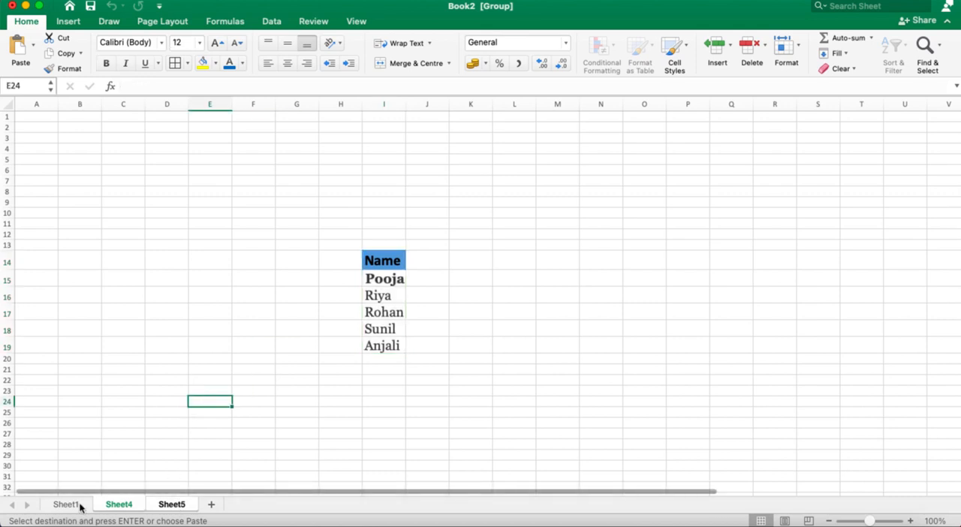
click(78, 505)
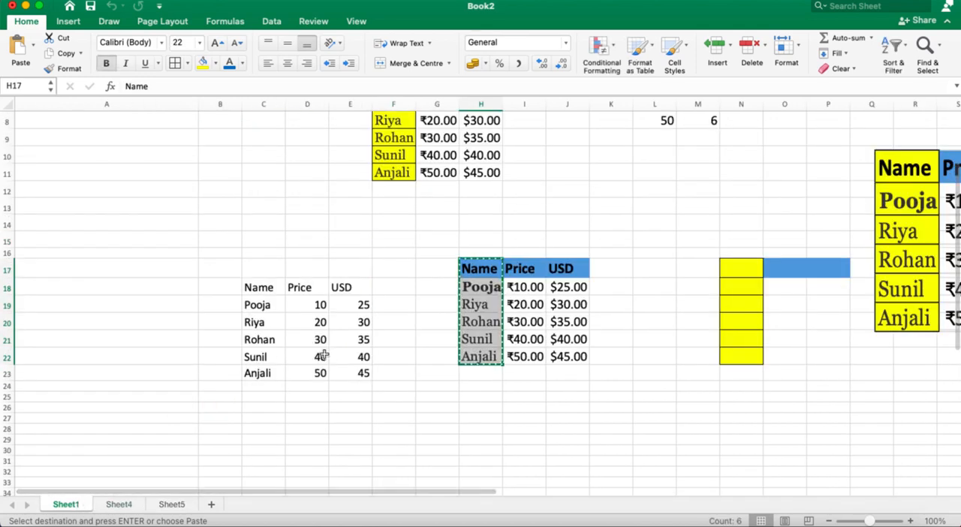
scroll(323, 355, up, 5)
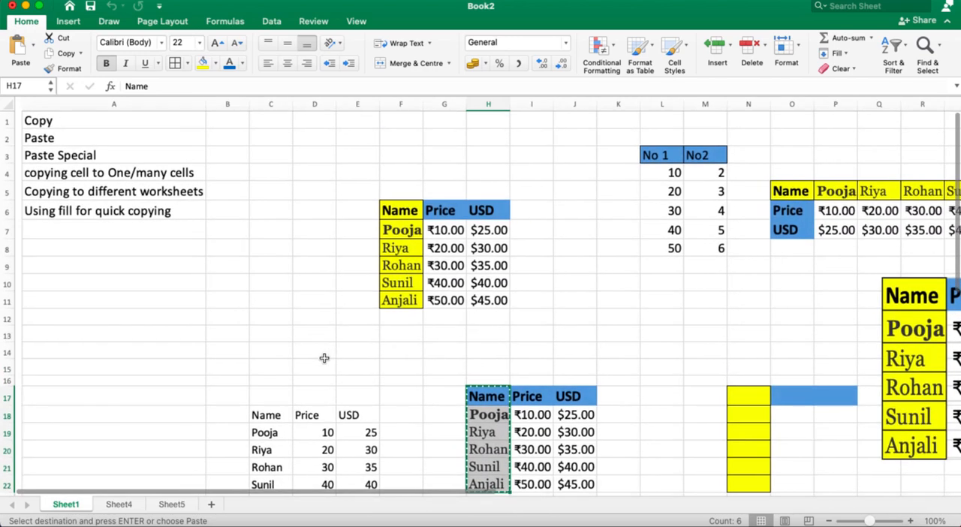
scroll(324, 358, right, 1)
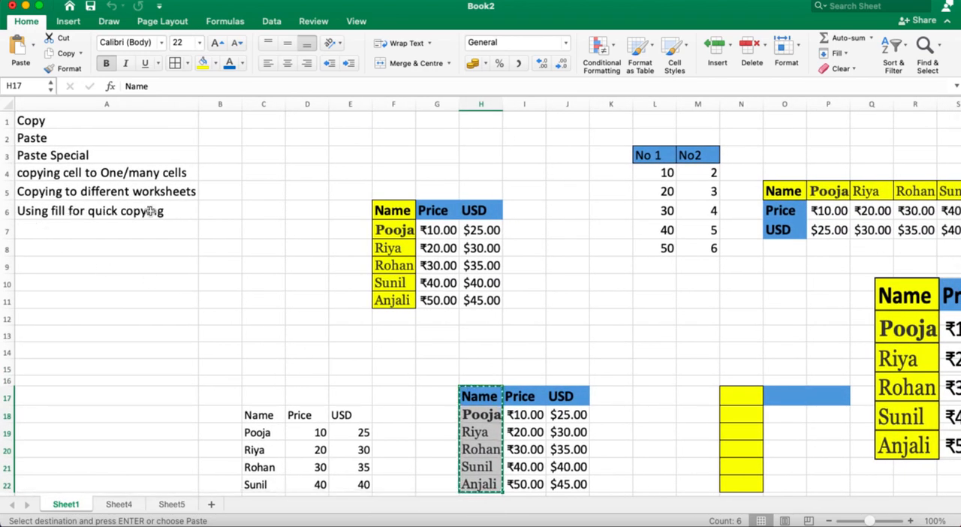
scroll(253, 210, right, 3)
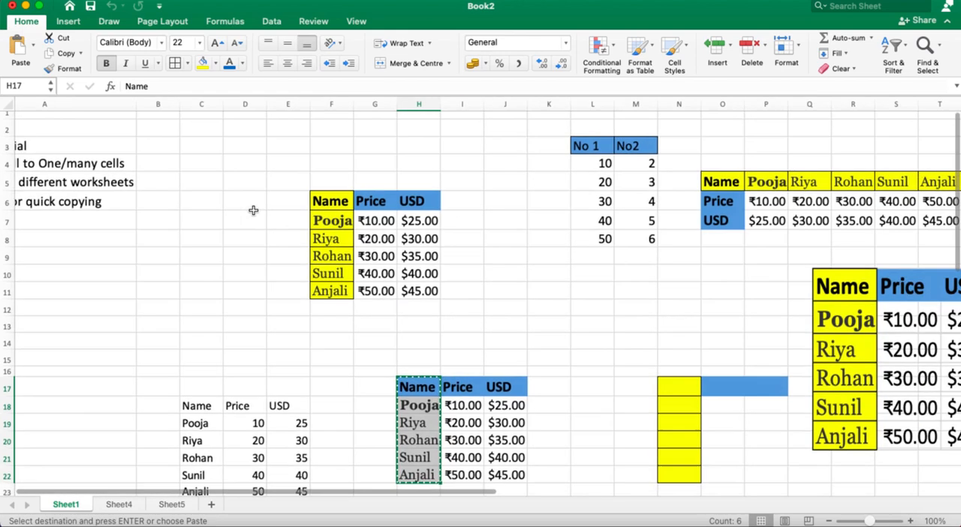
scroll(253, 210, right, 2)
scroll(253, 210, left, 4)
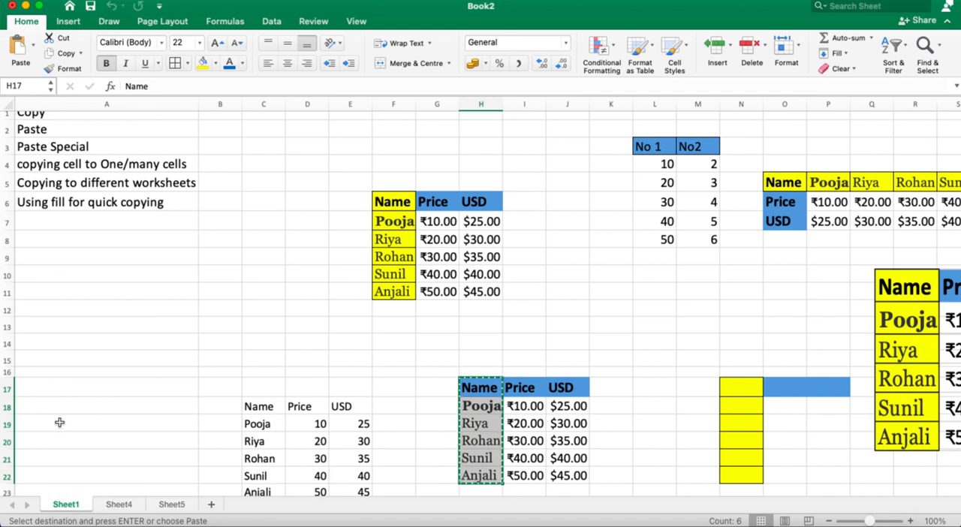
Step: Enter 1 in Y8, fill it down to Y20, and switch the fill option to Fill Series
scroll(59, 423, right, 10)
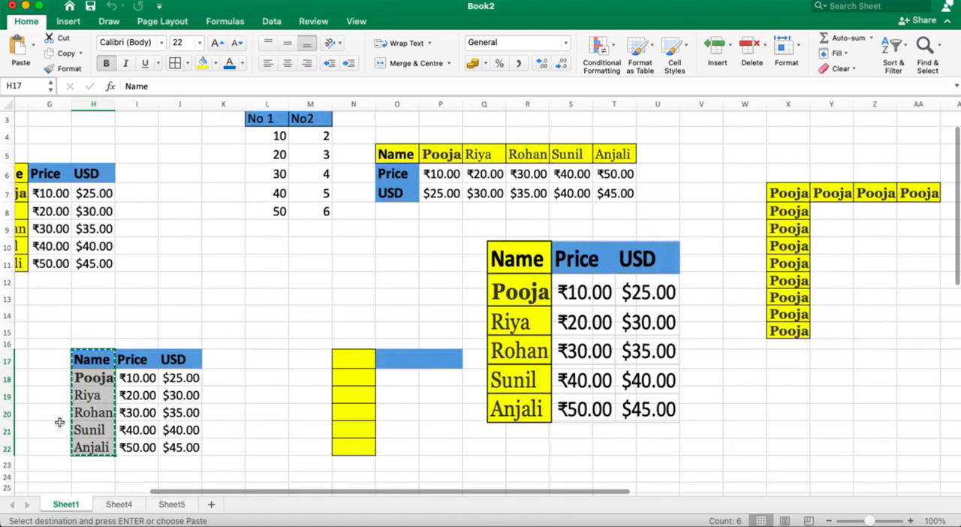
scroll(59, 423, right, 3)
scroll(59, 422, down, 1)
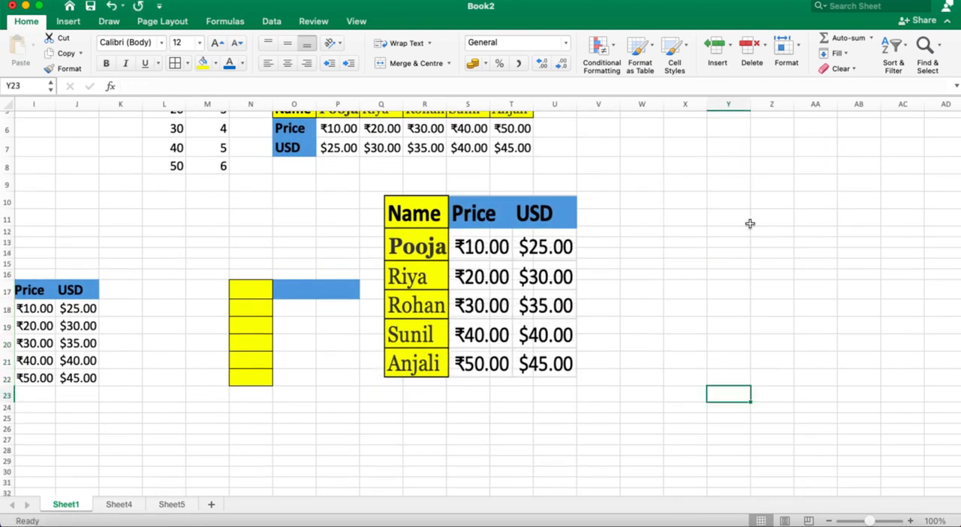
click(720, 160)
text(1)
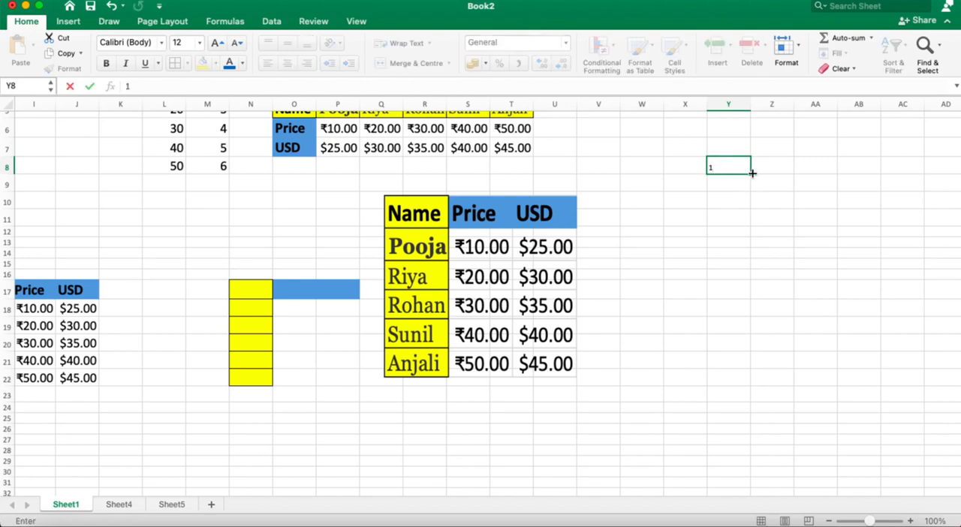
drag(751, 173, 748, 344)
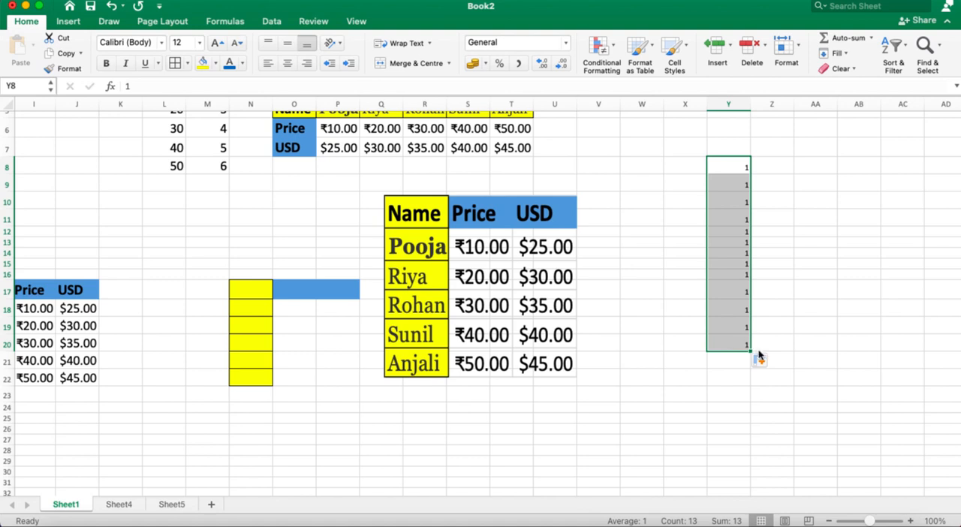
click(769, 361)
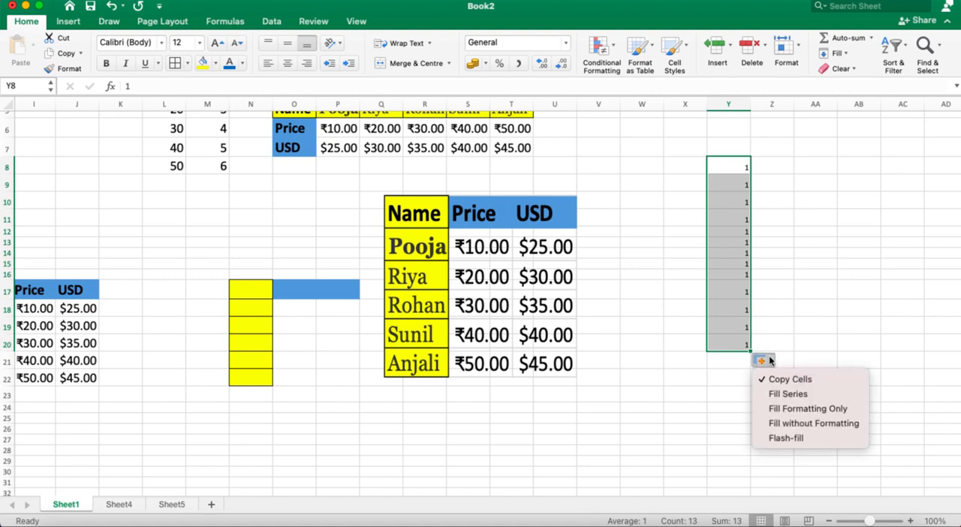
click(805, 395)
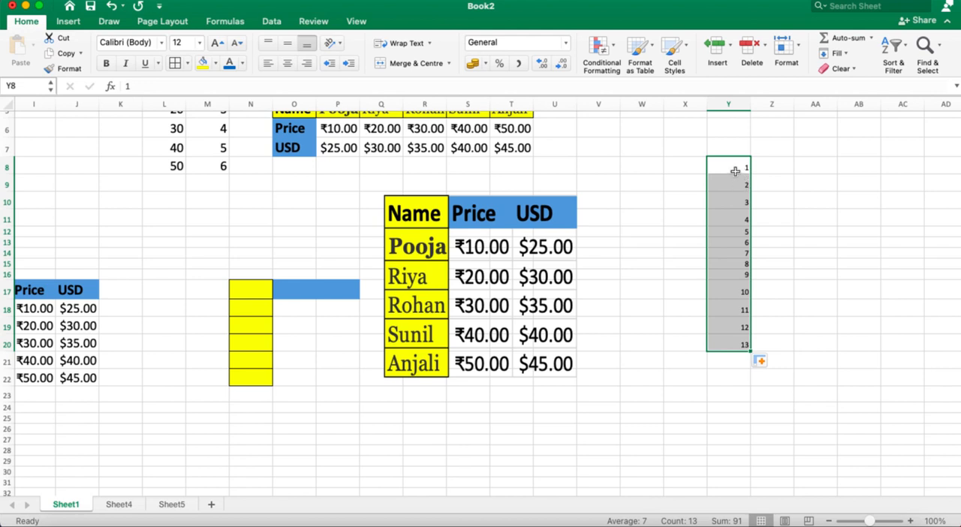
Step: Set the font size of the number series in Y8:Y20 to 22
drag(729, 165, 743, 343)
click(200, 46)
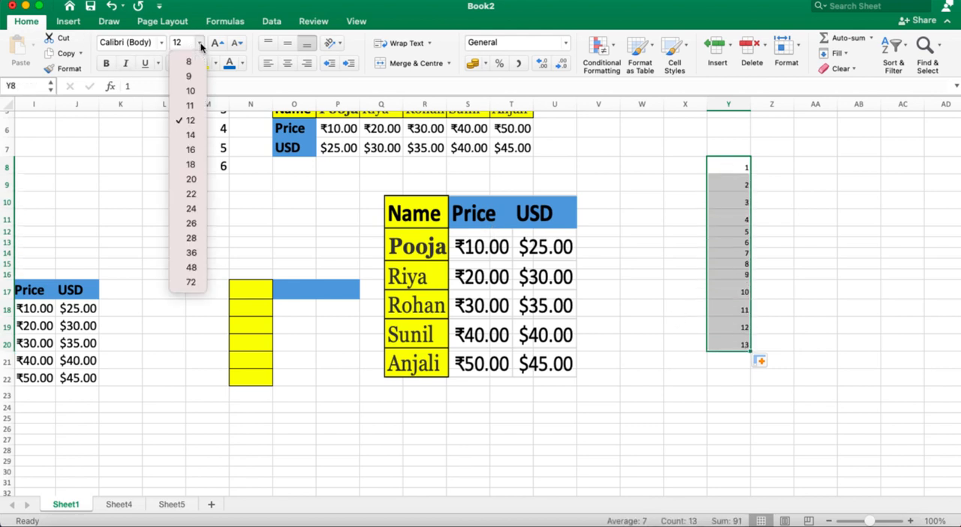
click(191, 195)
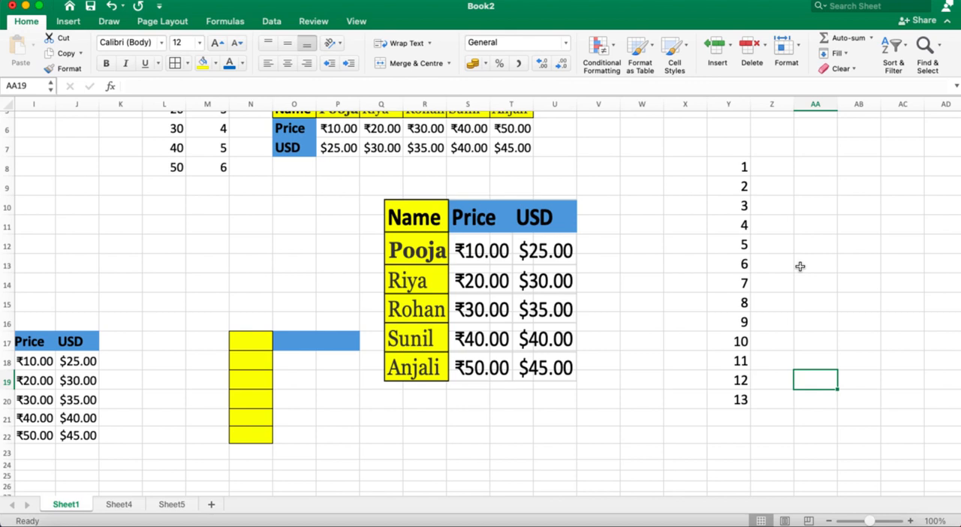
Step: Enter Sunday in AA10 and fill the weekday series down to AA20
click(836, 205)
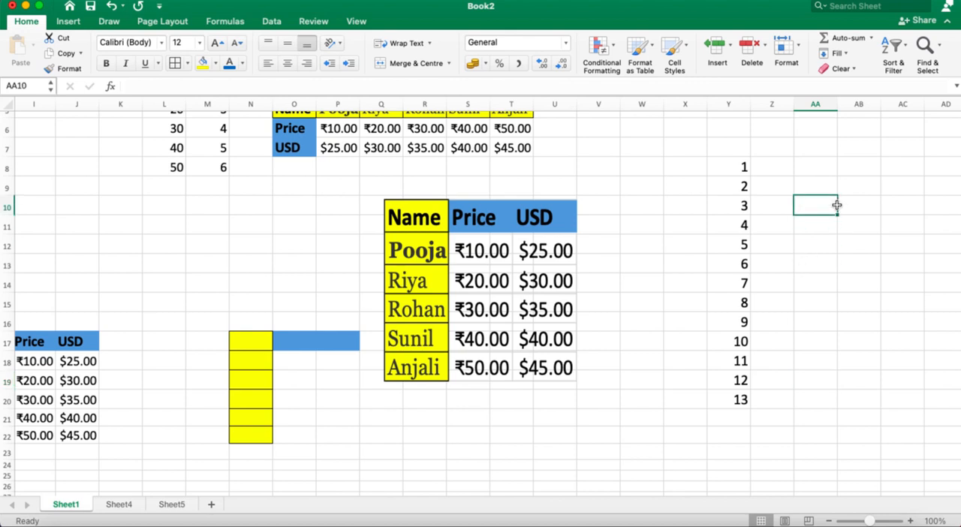
text(su)
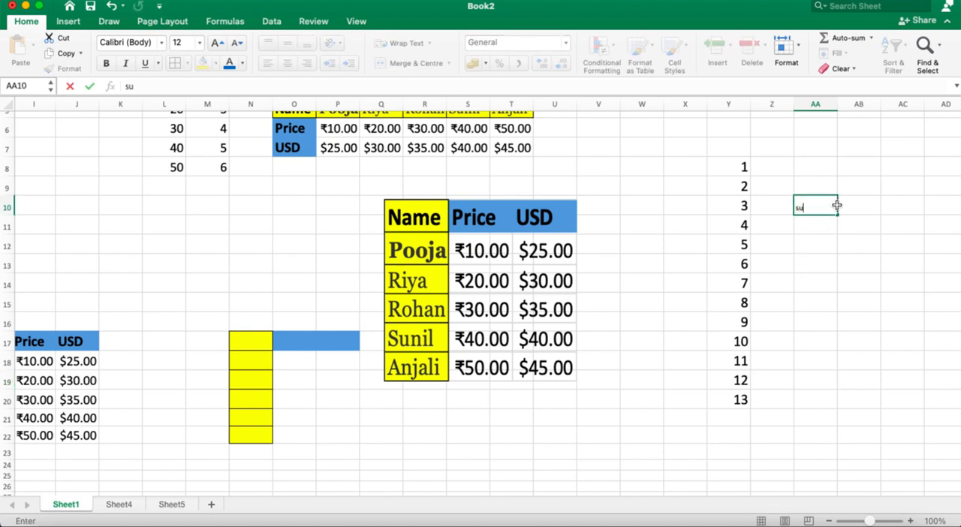
text(nday)
drag(838, 215, 823, 402)
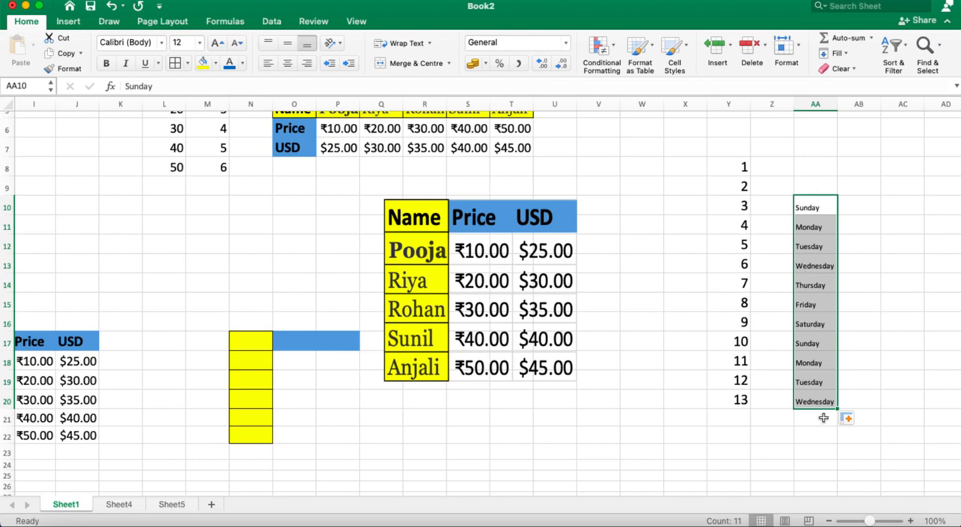
Step: Enter Jan in AC10 and fill the month series down to AC22
click(903, 198)
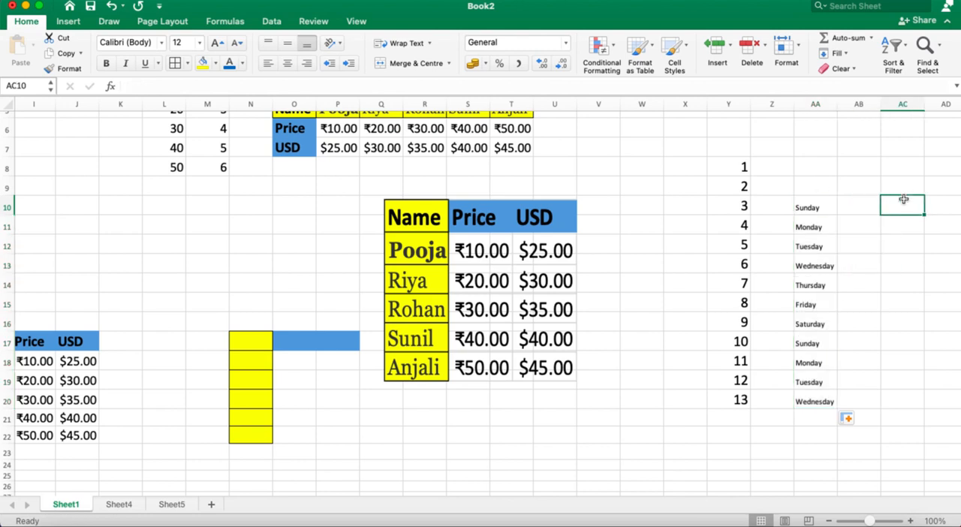
text(Jan)
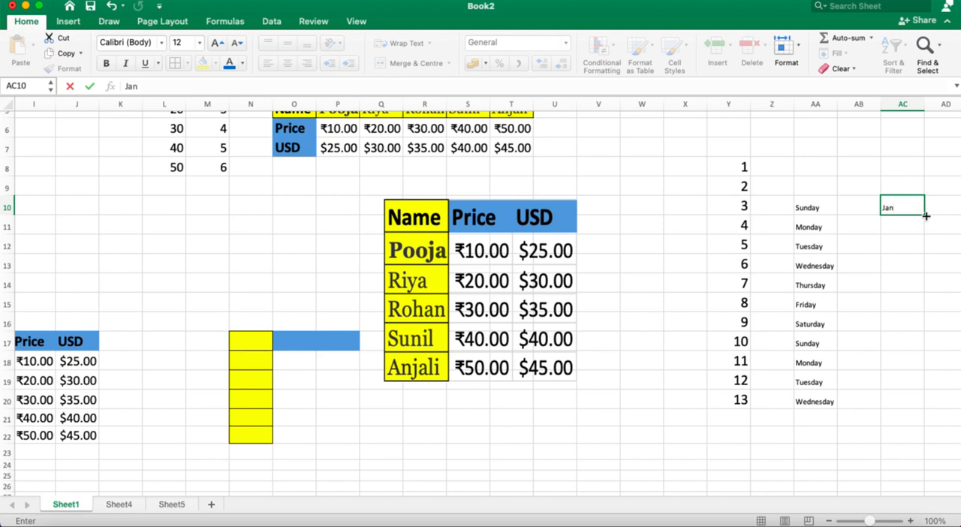
drag(924, 215, 915, 438)
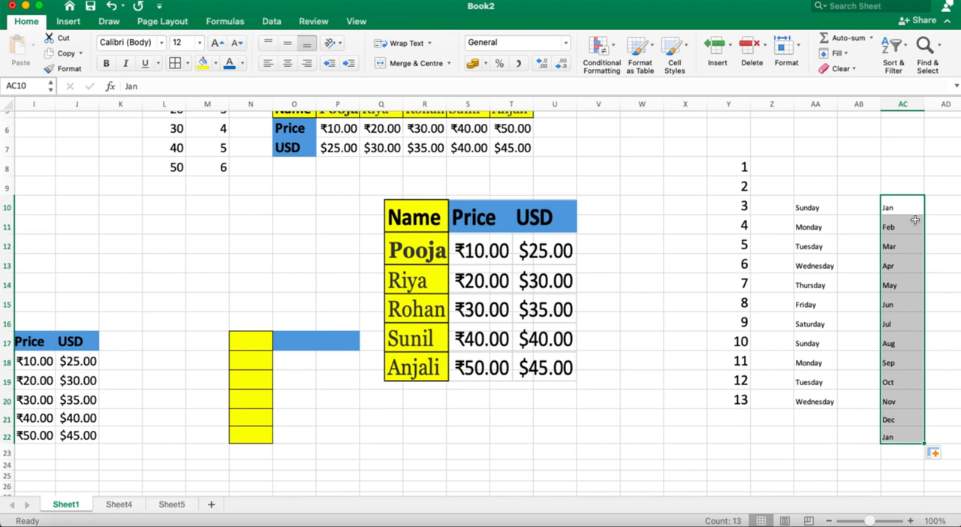
Step: Enter 10 in cell AF10 as the starting value of another number series
scroll(916, 219, right, 10)
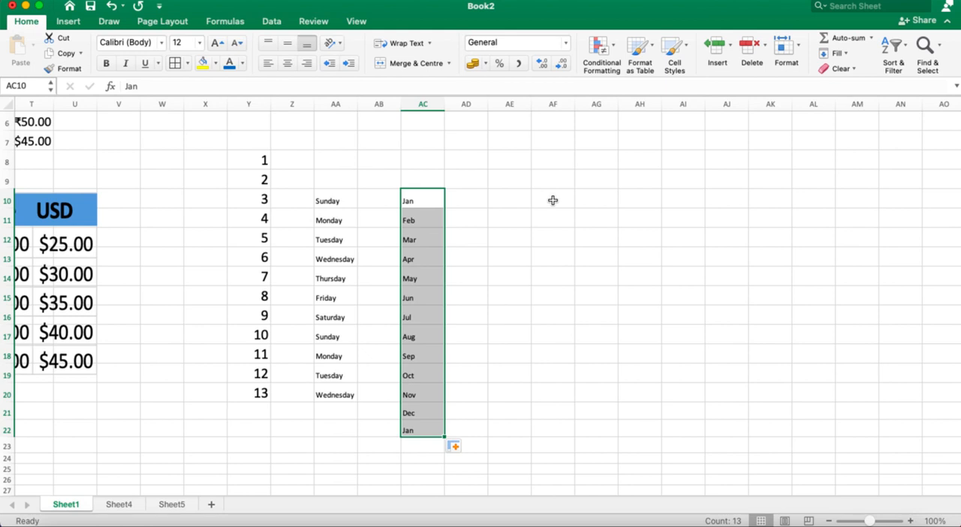
click(552, 200)
text(10)
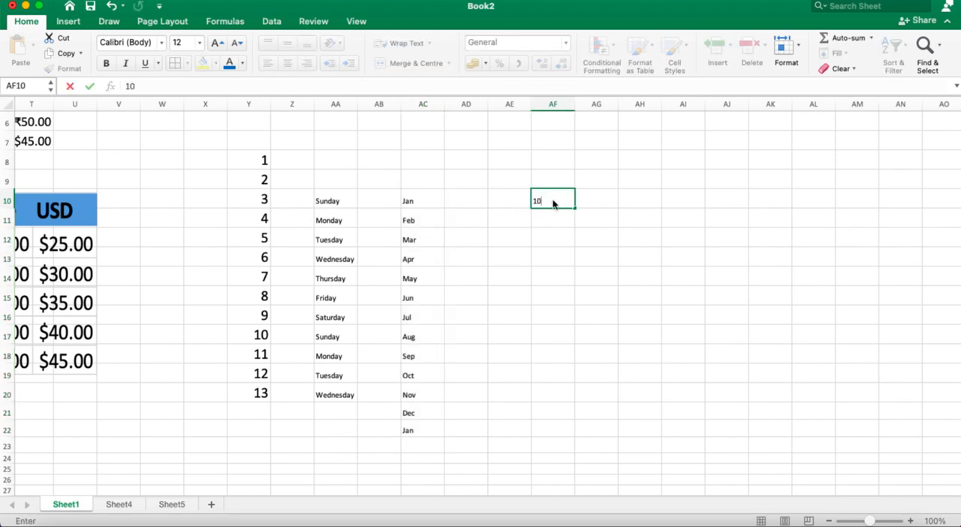
key(Return)
text(20)
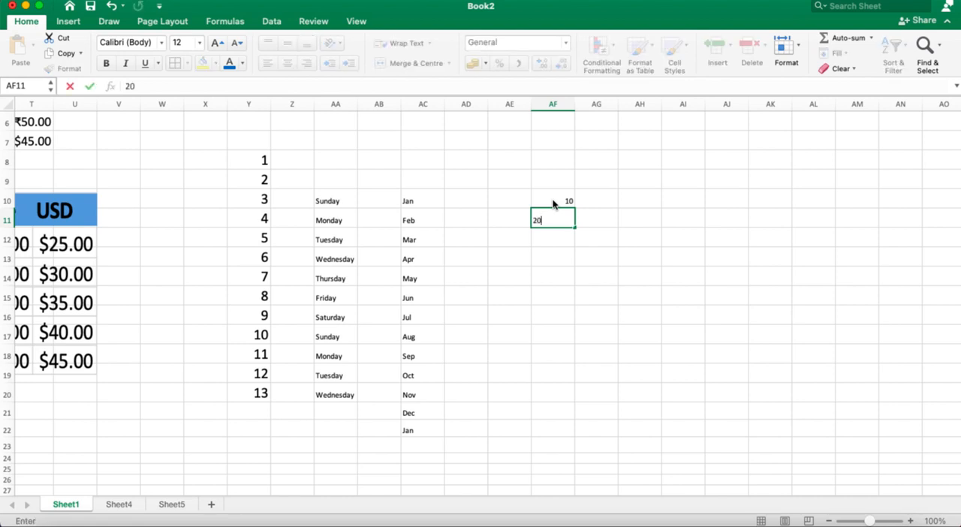
key(Return)
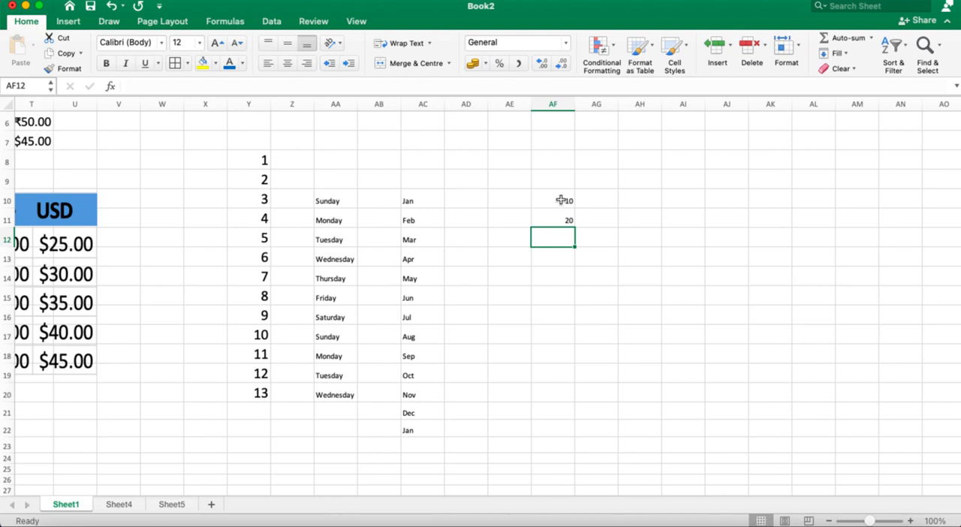
click(561, 199)
key(Down)
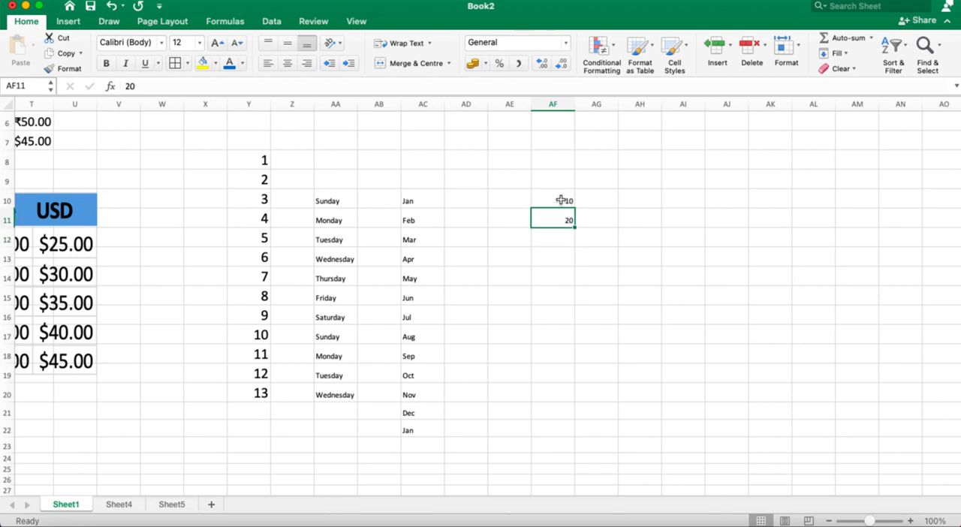
key(Delete)
Step: Try filling AF10 alone down to AF17 with the Fill Series option, and undo the fill
click(561, 201)
drag(573, 209, 579, 347)
click(600, 353)
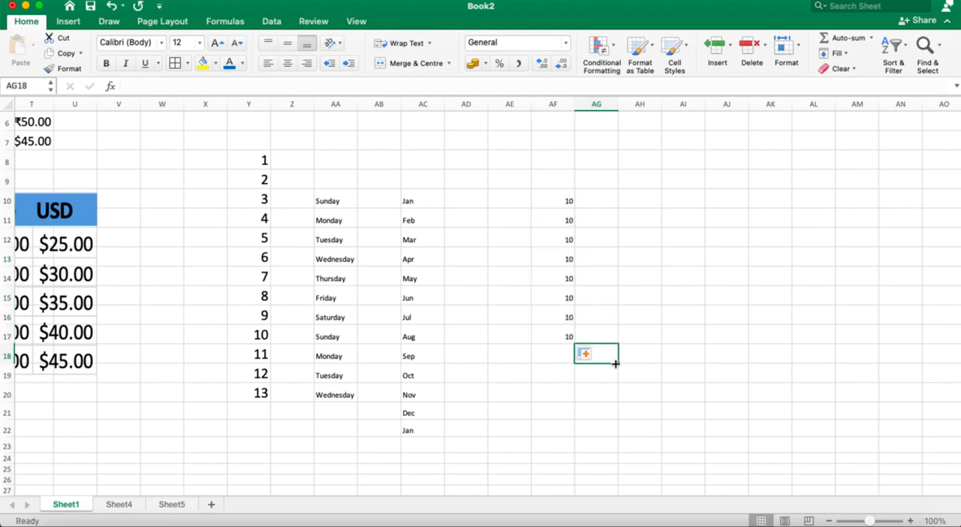
click(554, 201)
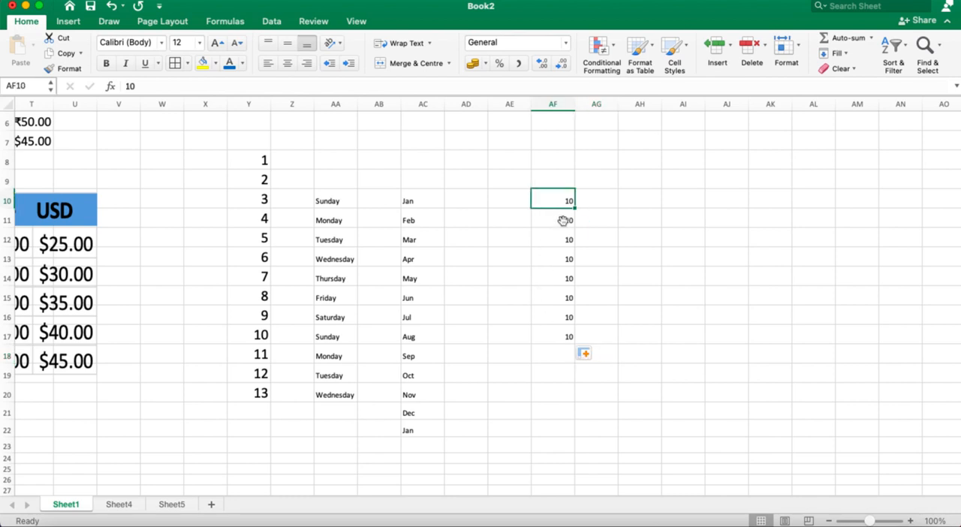
click(588, 354)
click(603, 387)
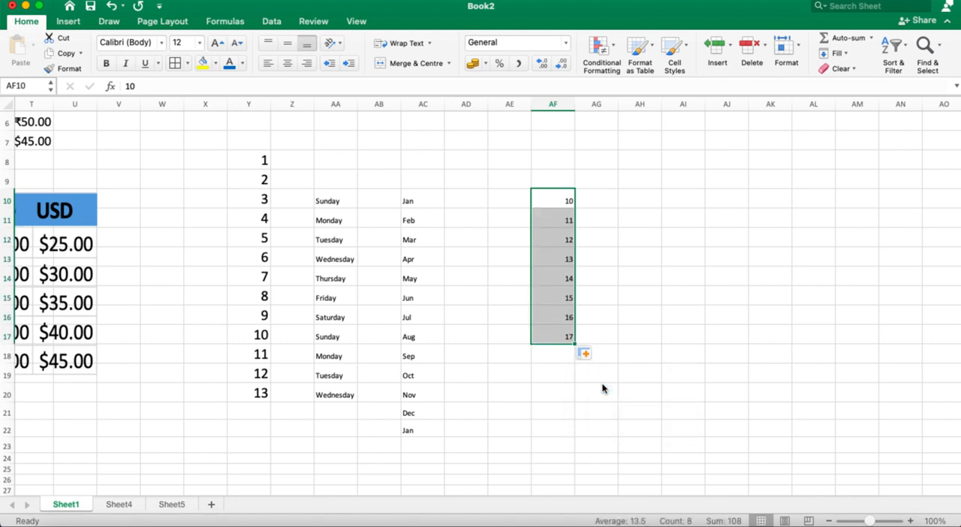
key(super+z)
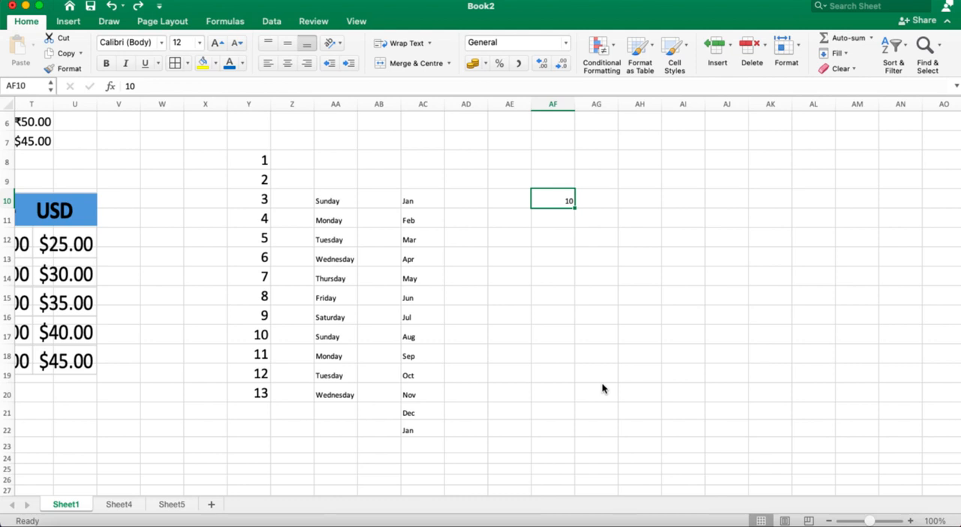
Step: Enter 20 in AF11 and extend the AF10:AF11 pattern down to AF17 in increments of ten
click(559, 217)
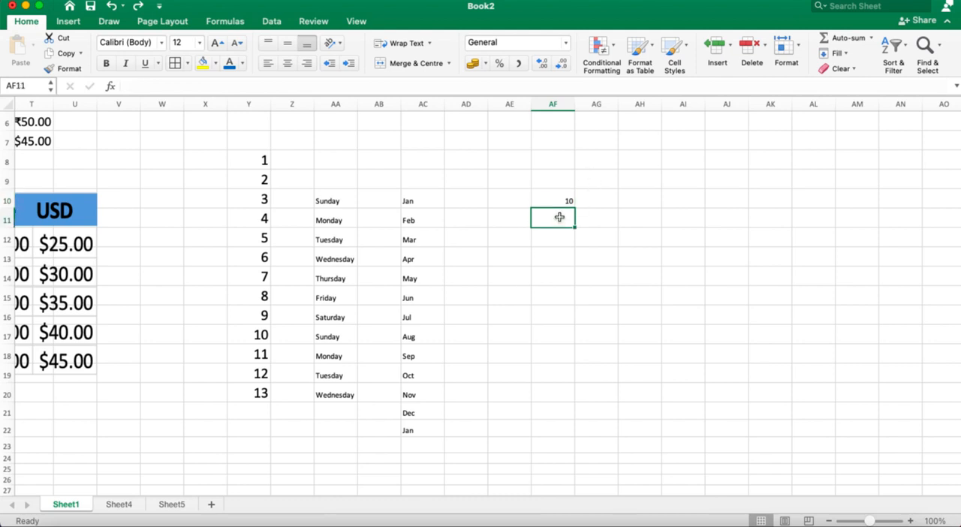
text(20)
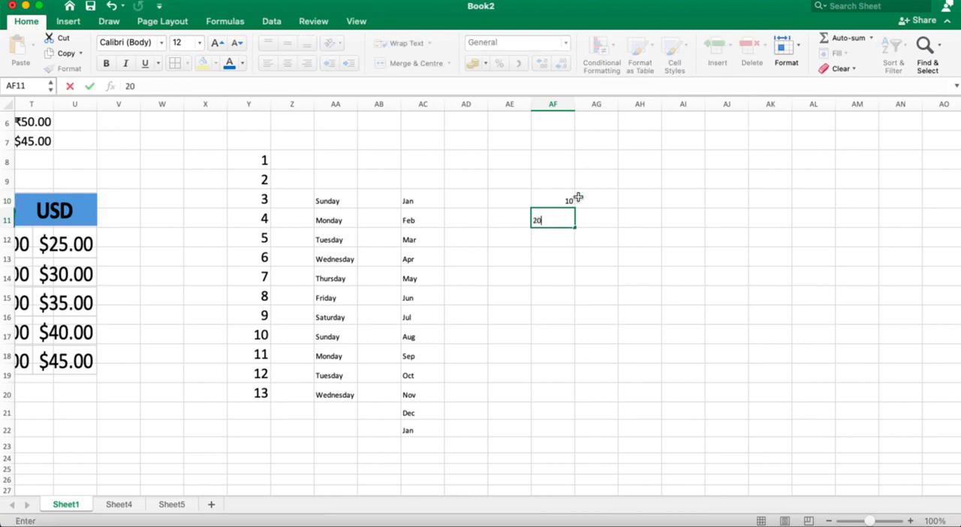
click(559, 203)
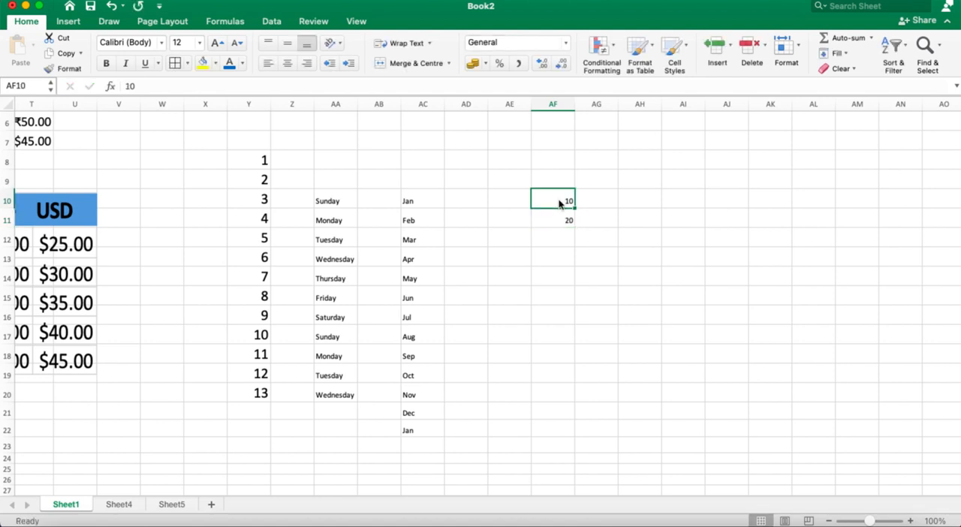
drag(559, 203, 575, 338)
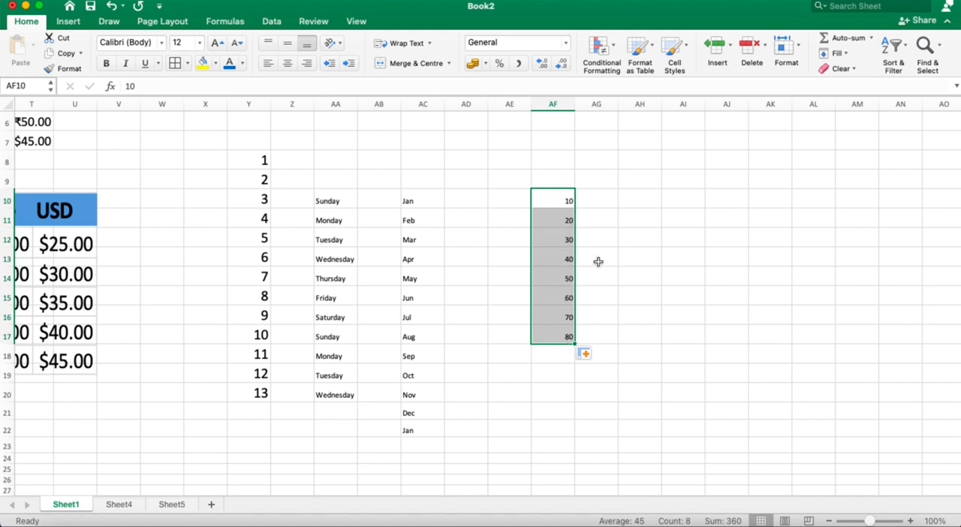
Step: Change AF11 to 30 and extend the AF10:AF11 pattern down to AF18 in increments of twenty
click(560, 203)
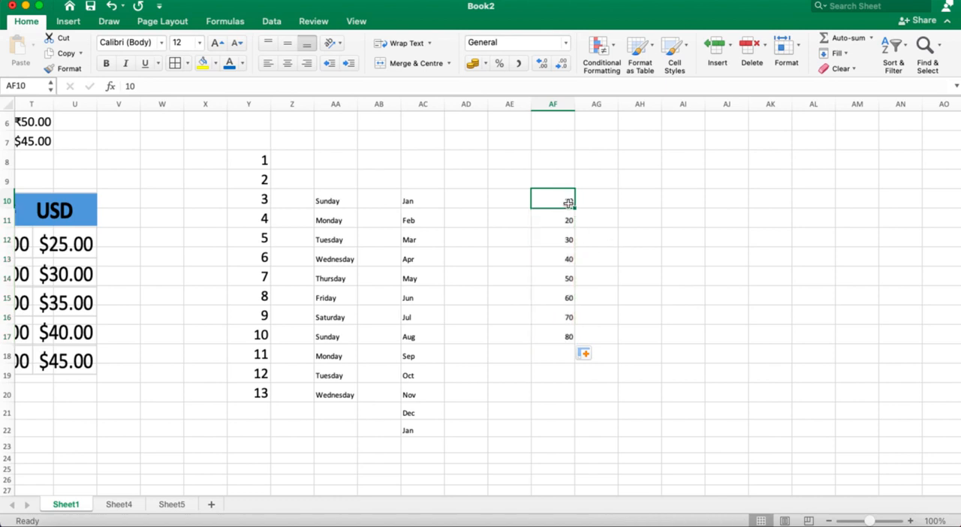
click(564, 220)
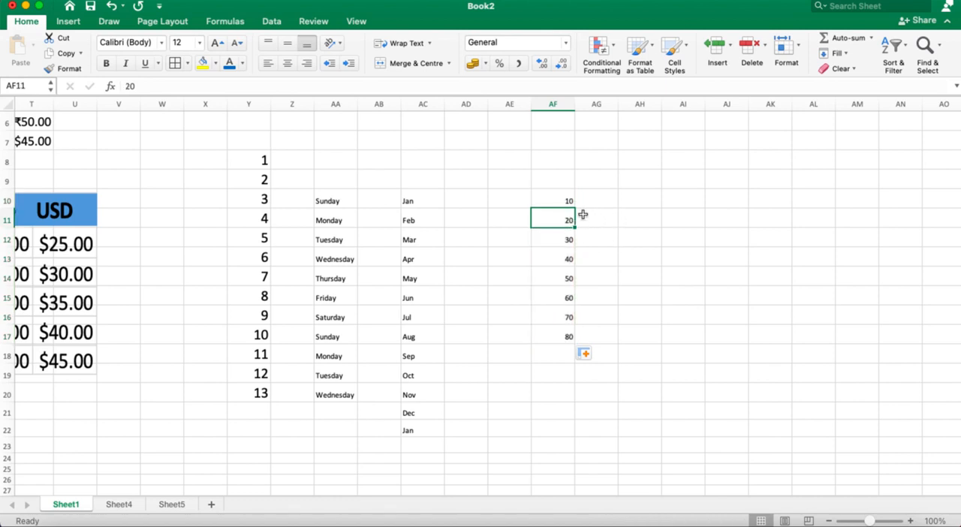
double_click(569, 220)
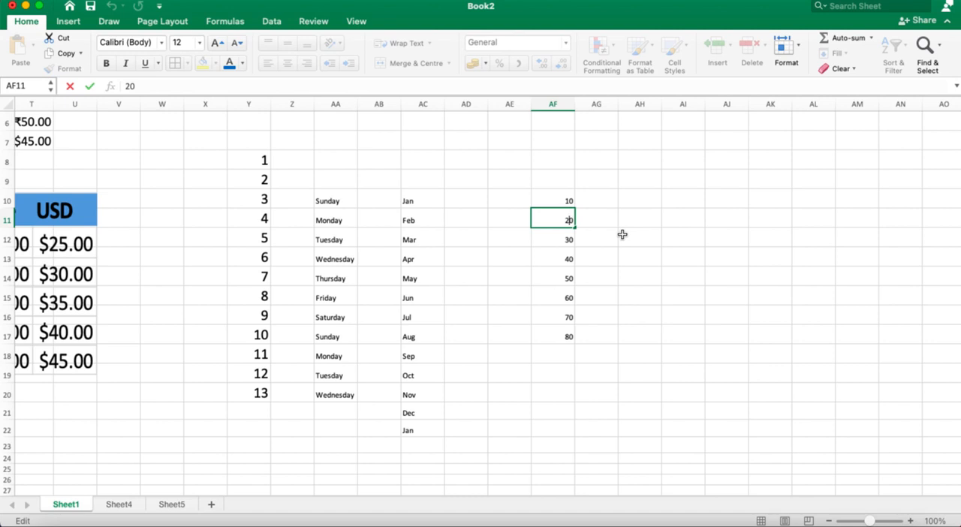
key(BackSpace)
text(3)
click(554, 199)
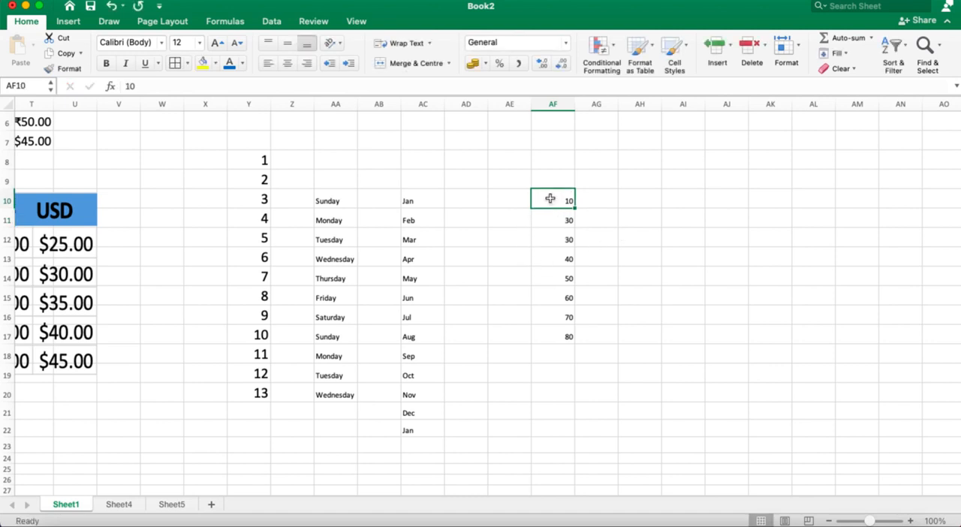
key(shift+Down)
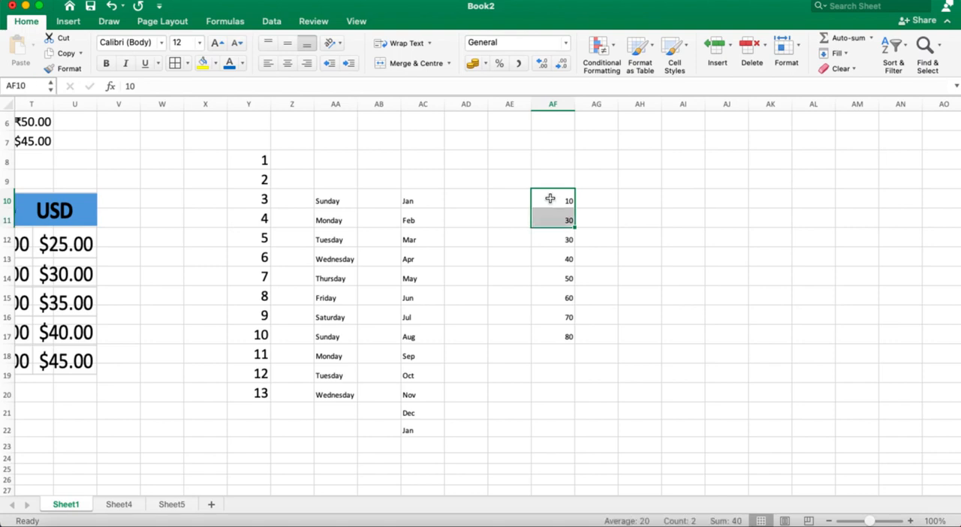
drag(574, 226, 571, 359)
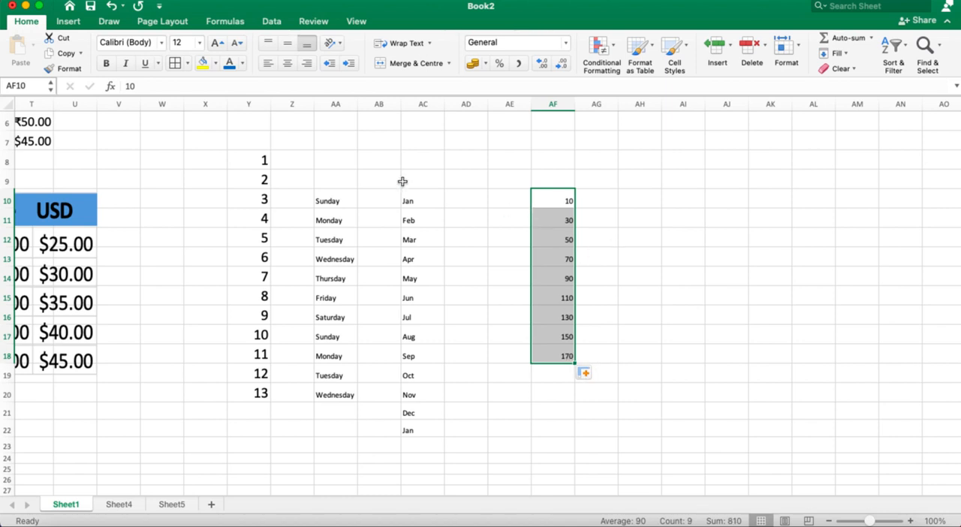
Step: Set the font size of the number series in AF10:AF18 to 22
click(200, 43)
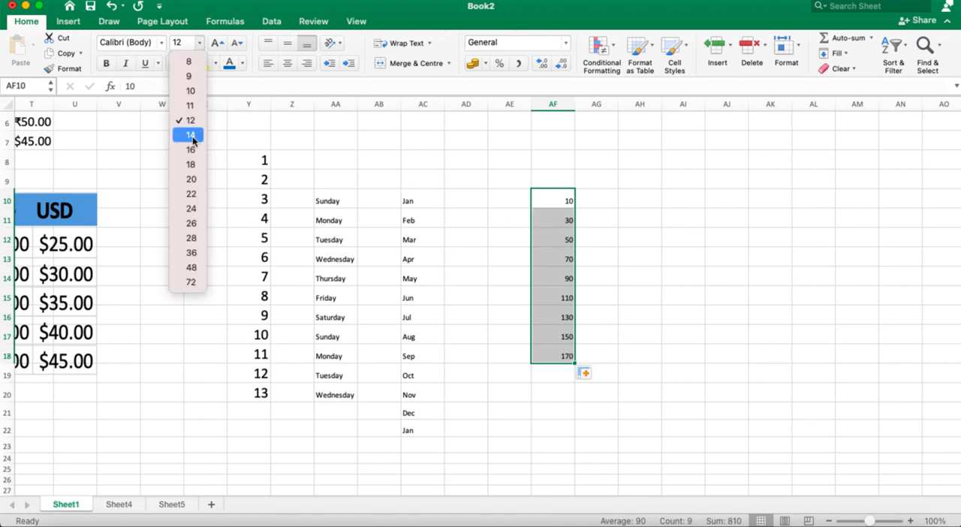
click(192, 193)
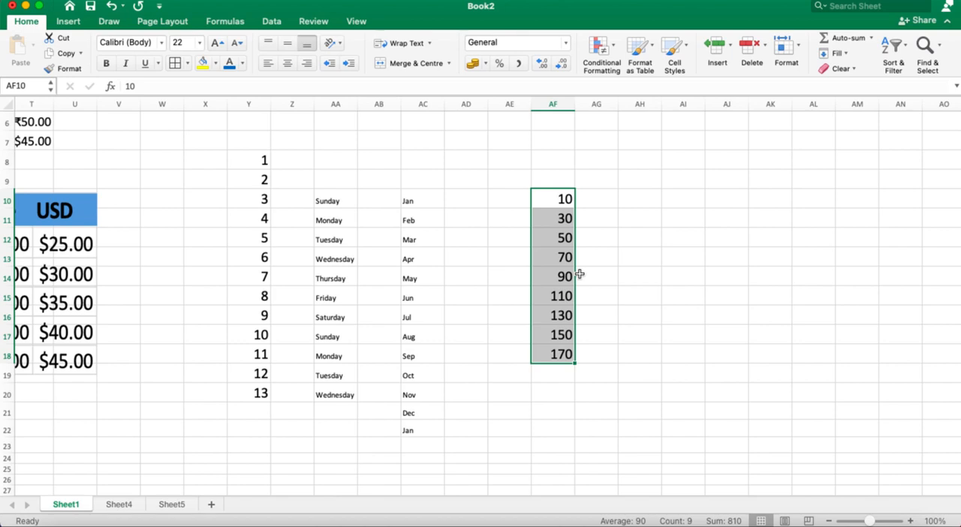
scroll(580, 274, left, 15)
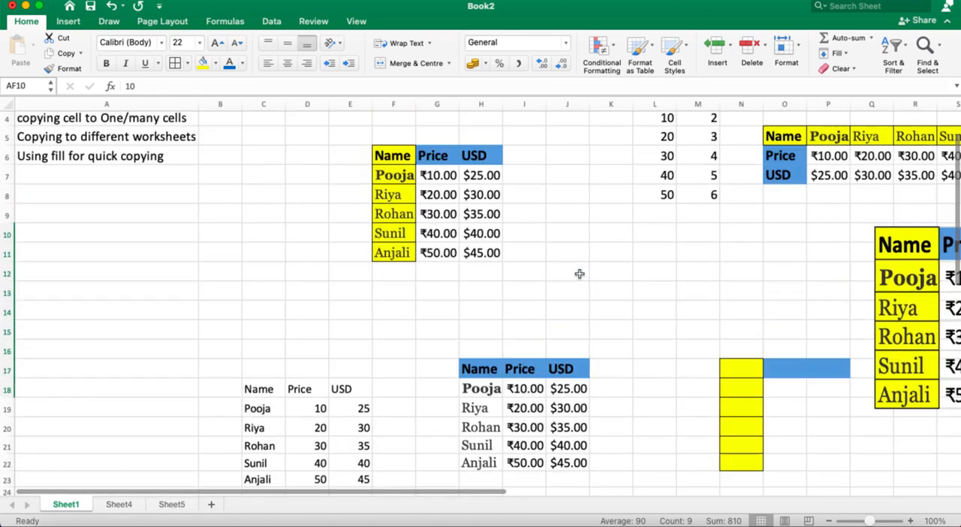
scroll(580, 274, up, 3)
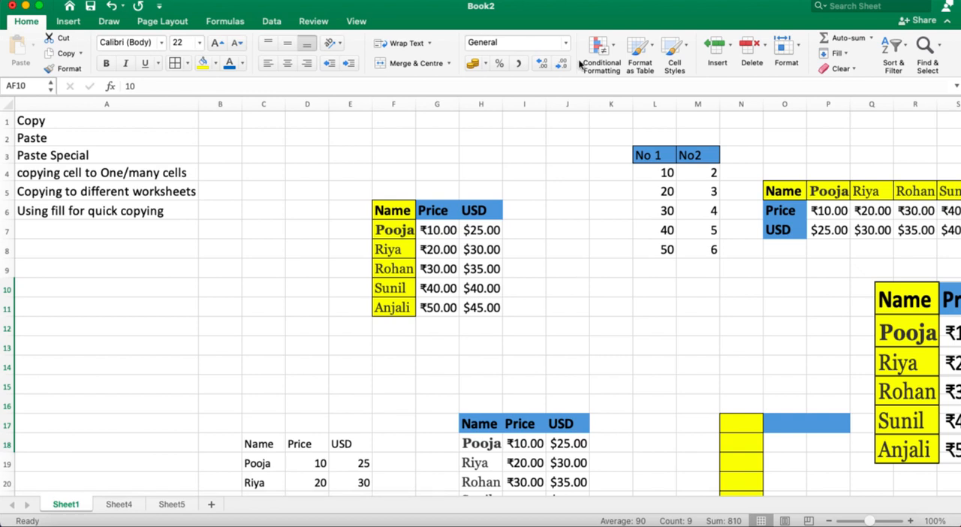
click(601, 3)
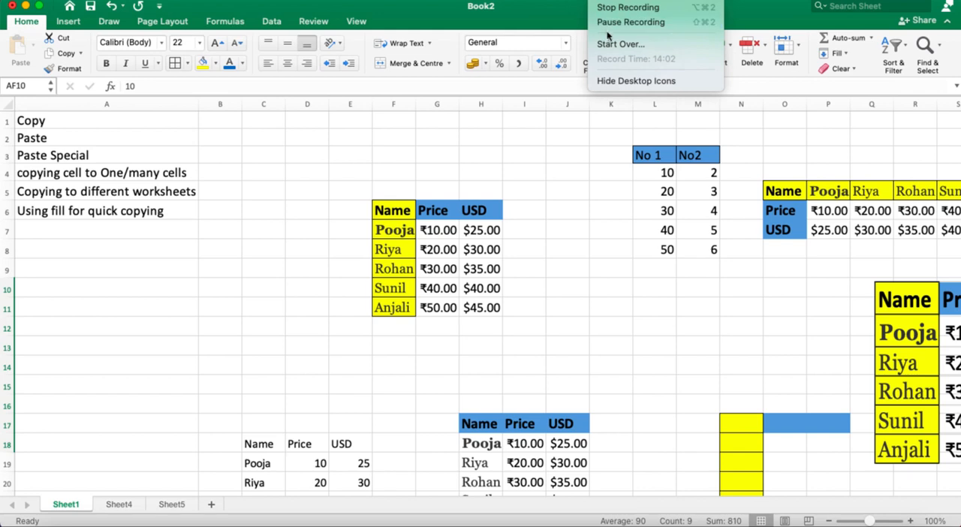